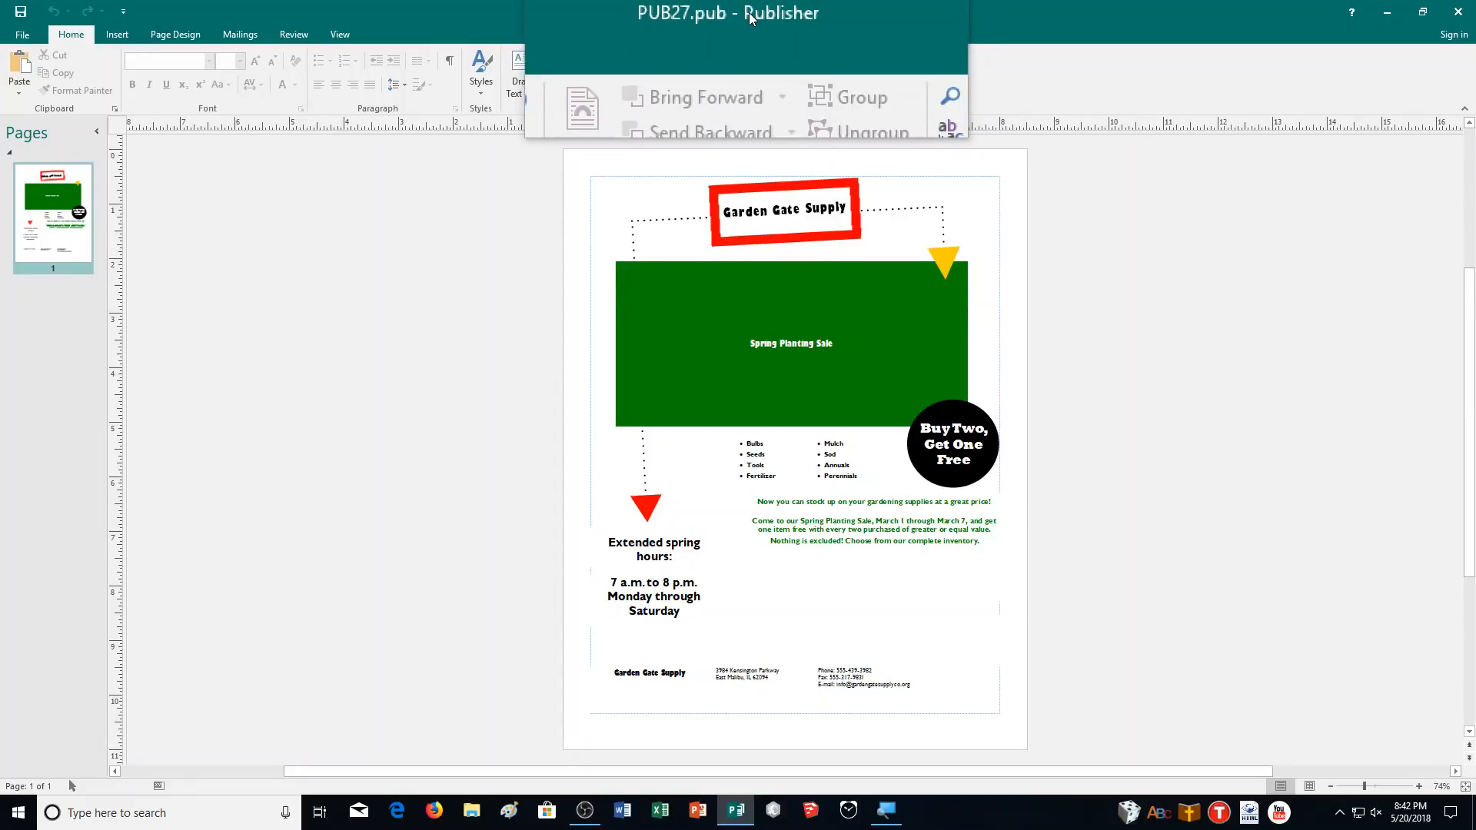
- Save the publication as 27GARDEN_CR in the CA Demonstration folder
click(22, 35)
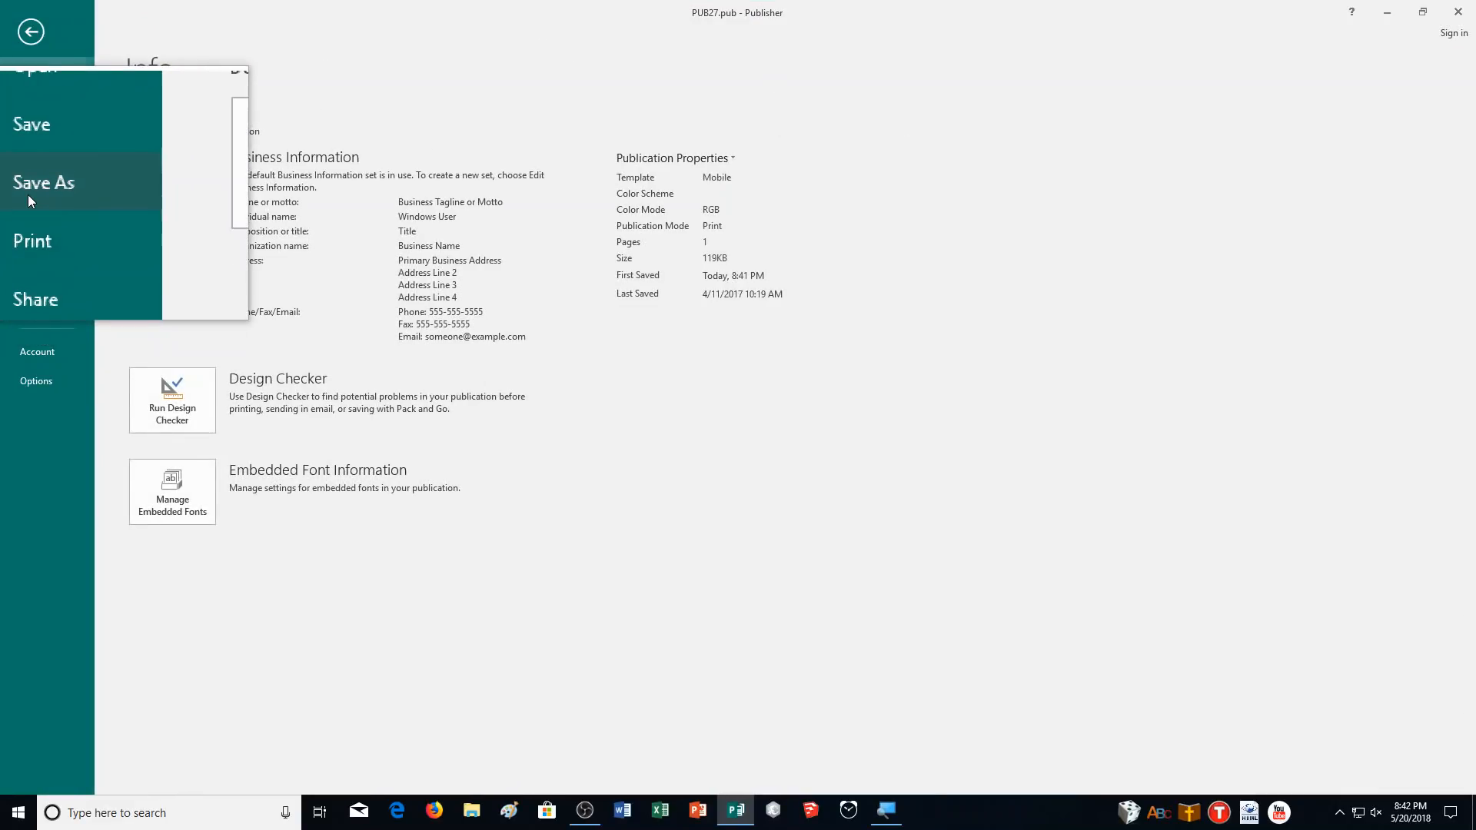
click(26, 194)
click(431, 151)
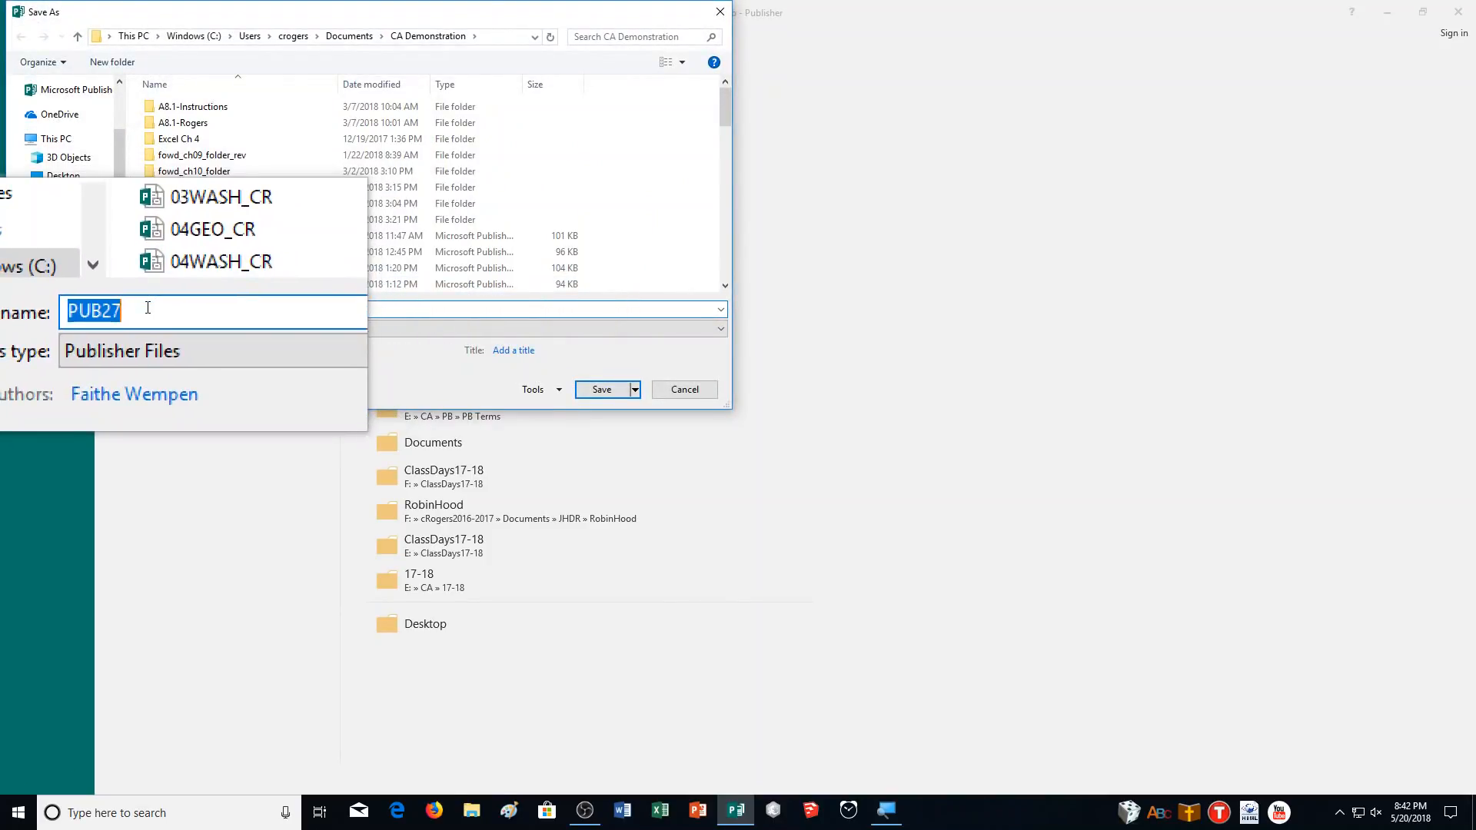
text(27GAR)
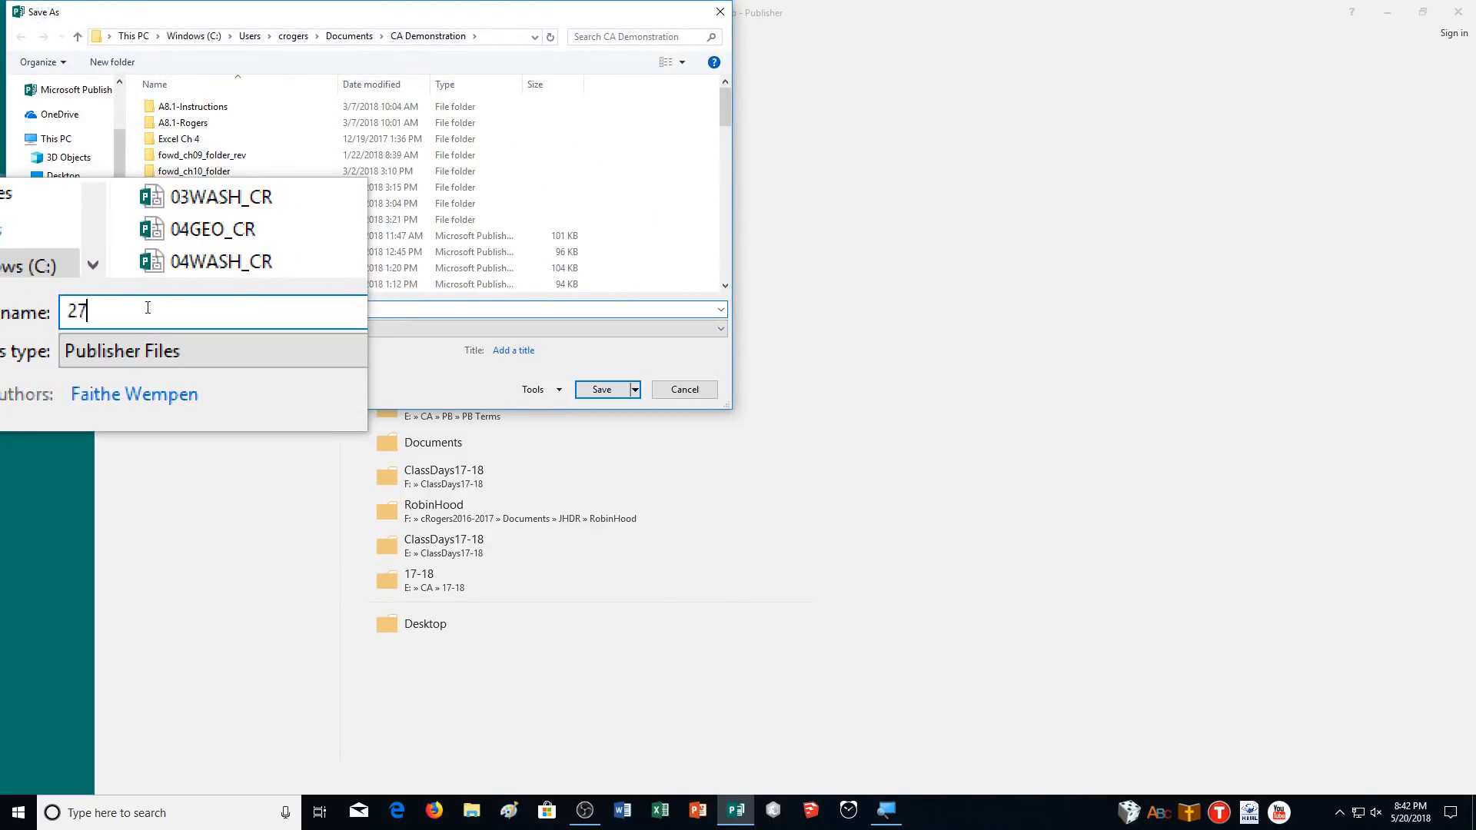
text(DEN_CR)
key(Return)
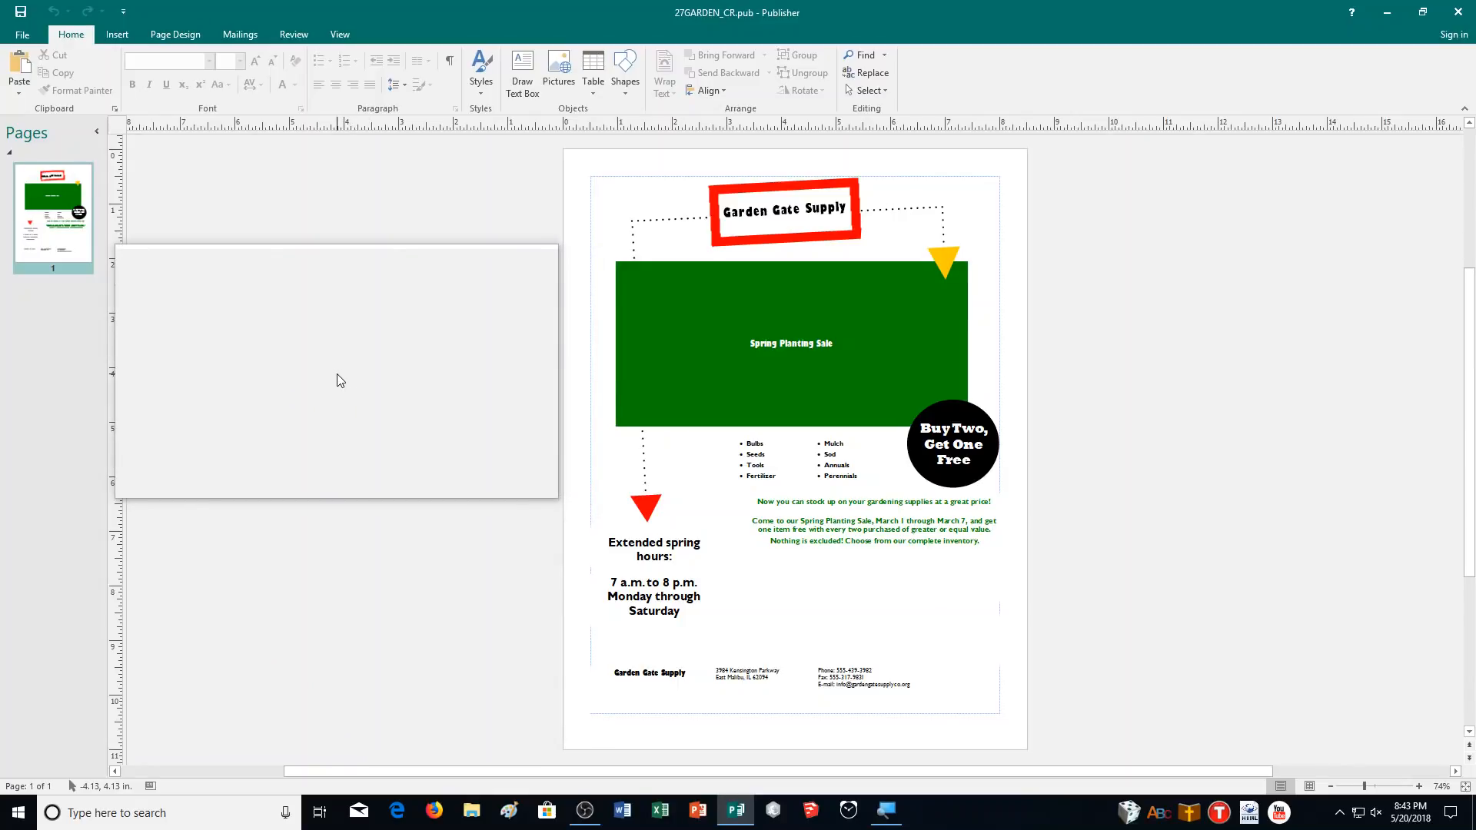
- Set the "Spring Planting Sale" heading in the green banner to 48 pt
triple_click(792, 344)
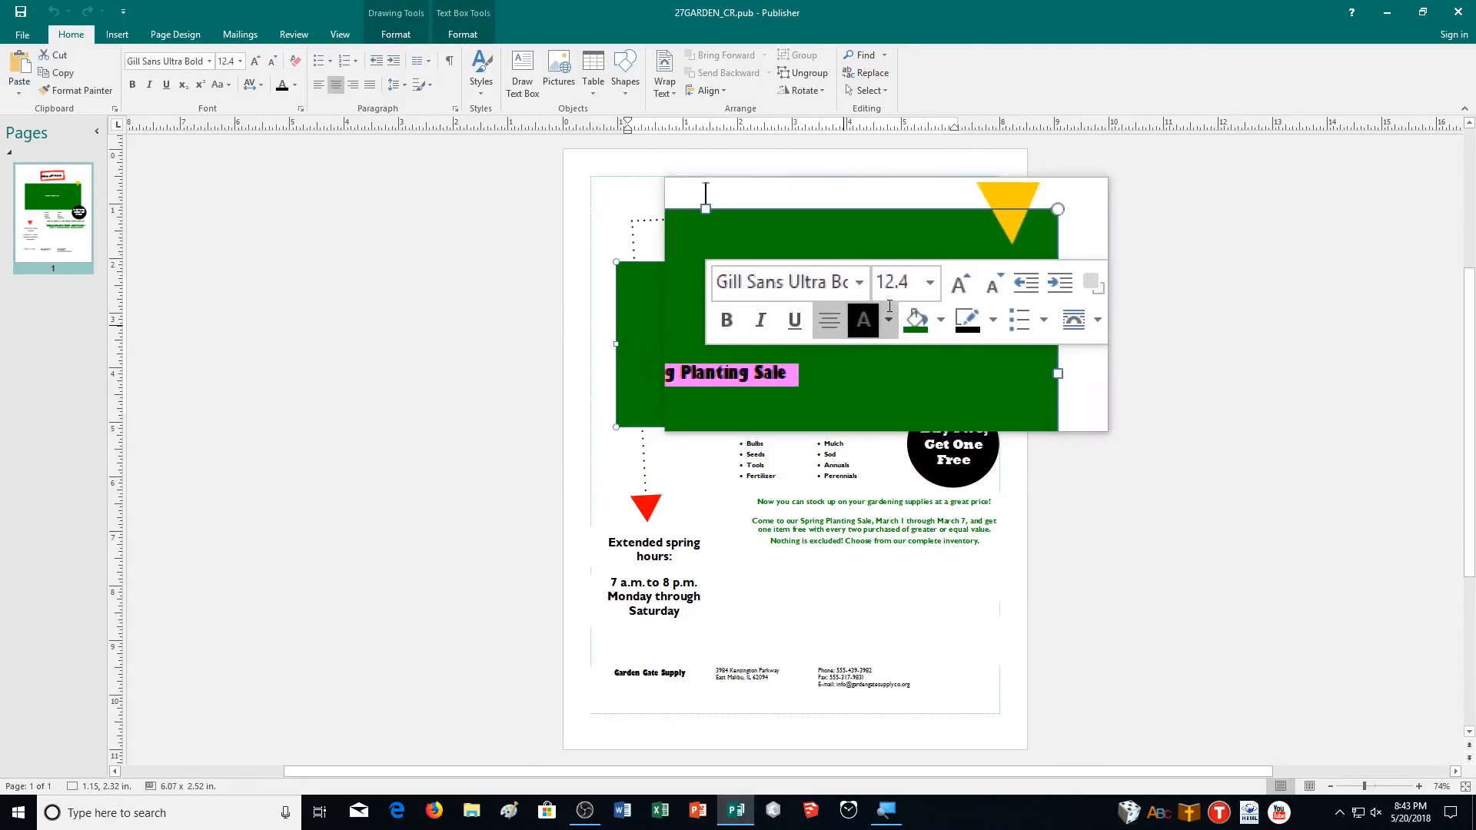
click(905, 299)
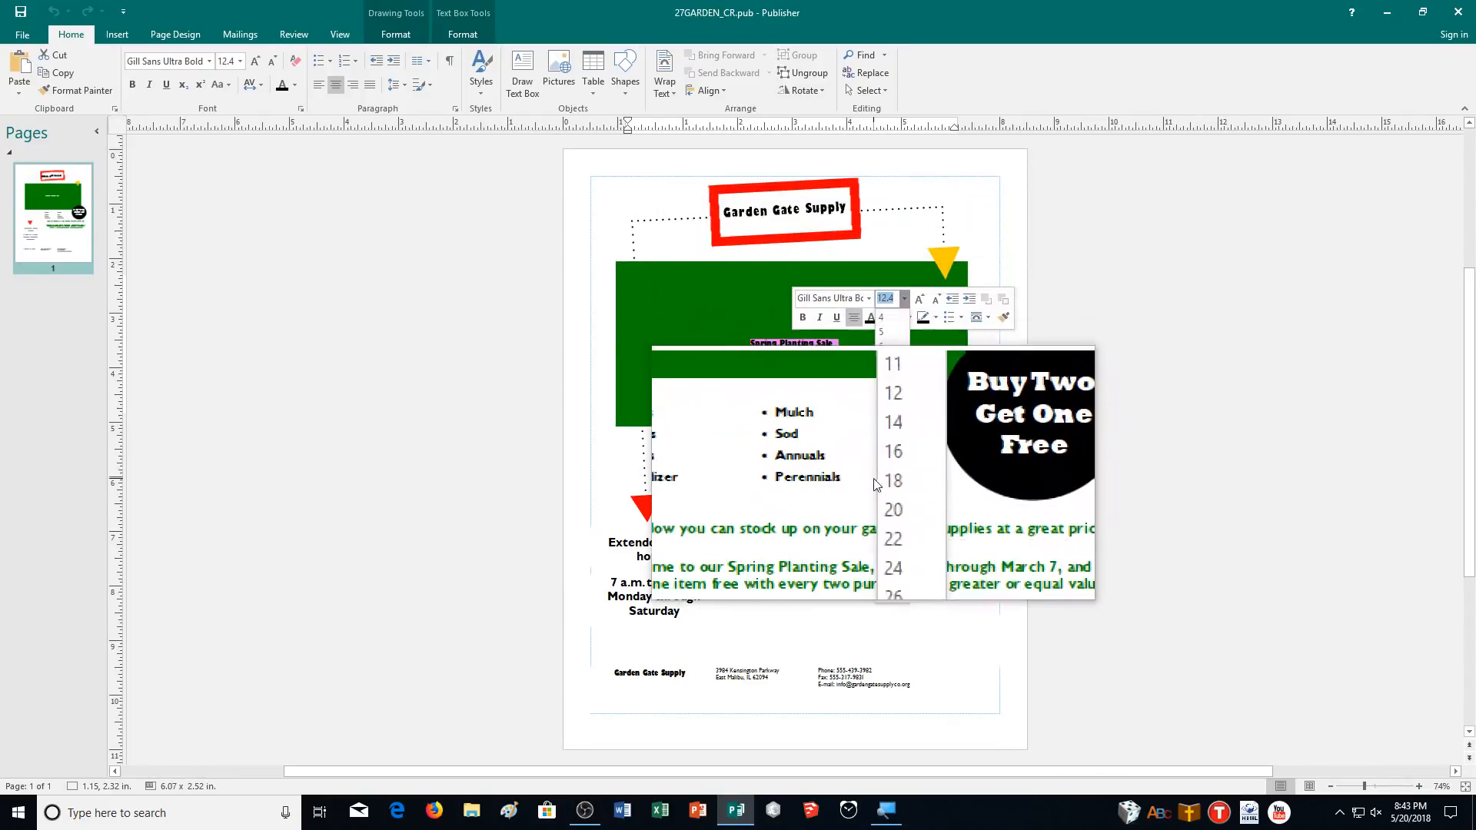
click(884, 580)
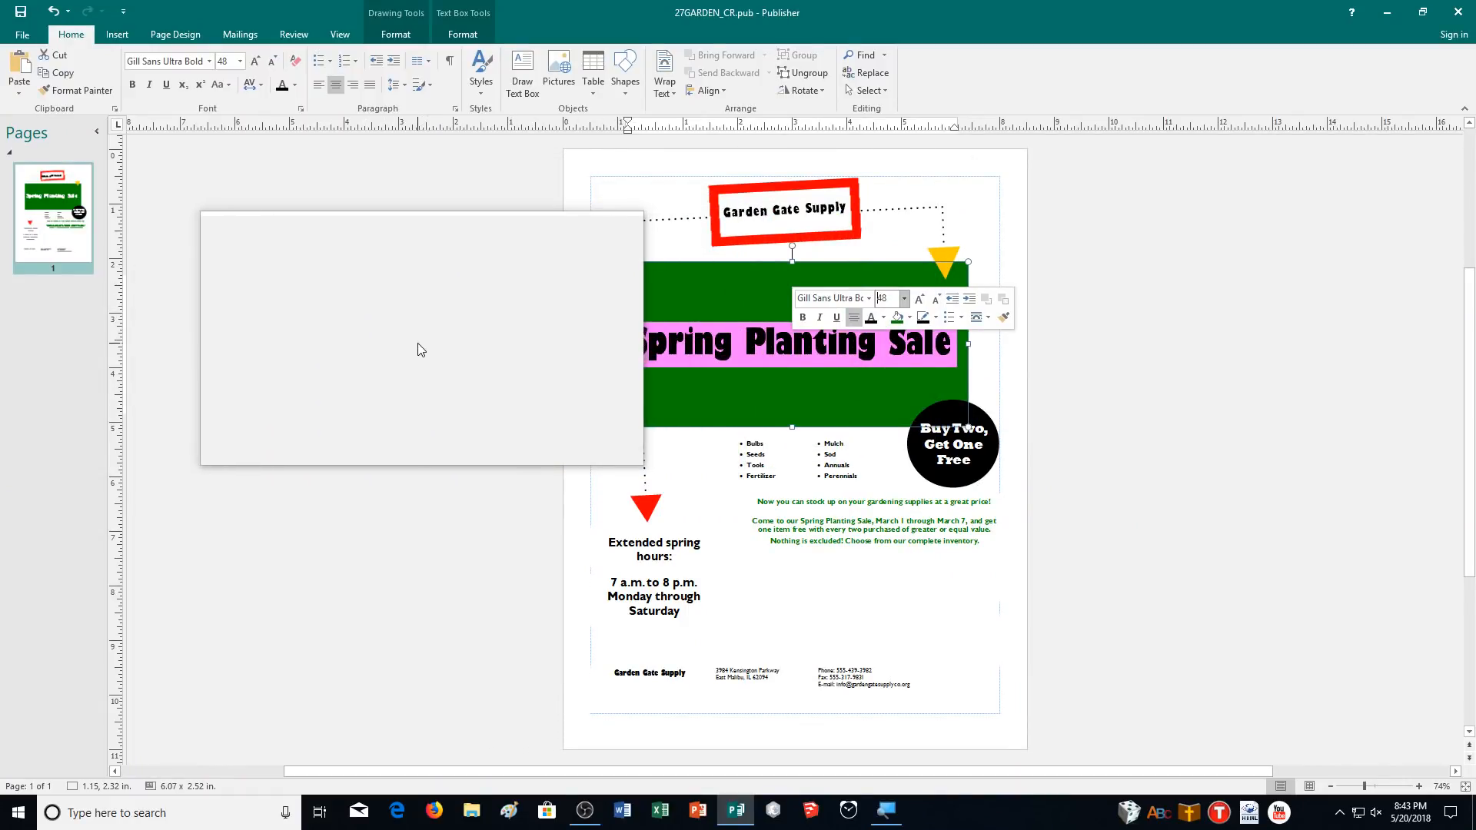
click(340, 385)
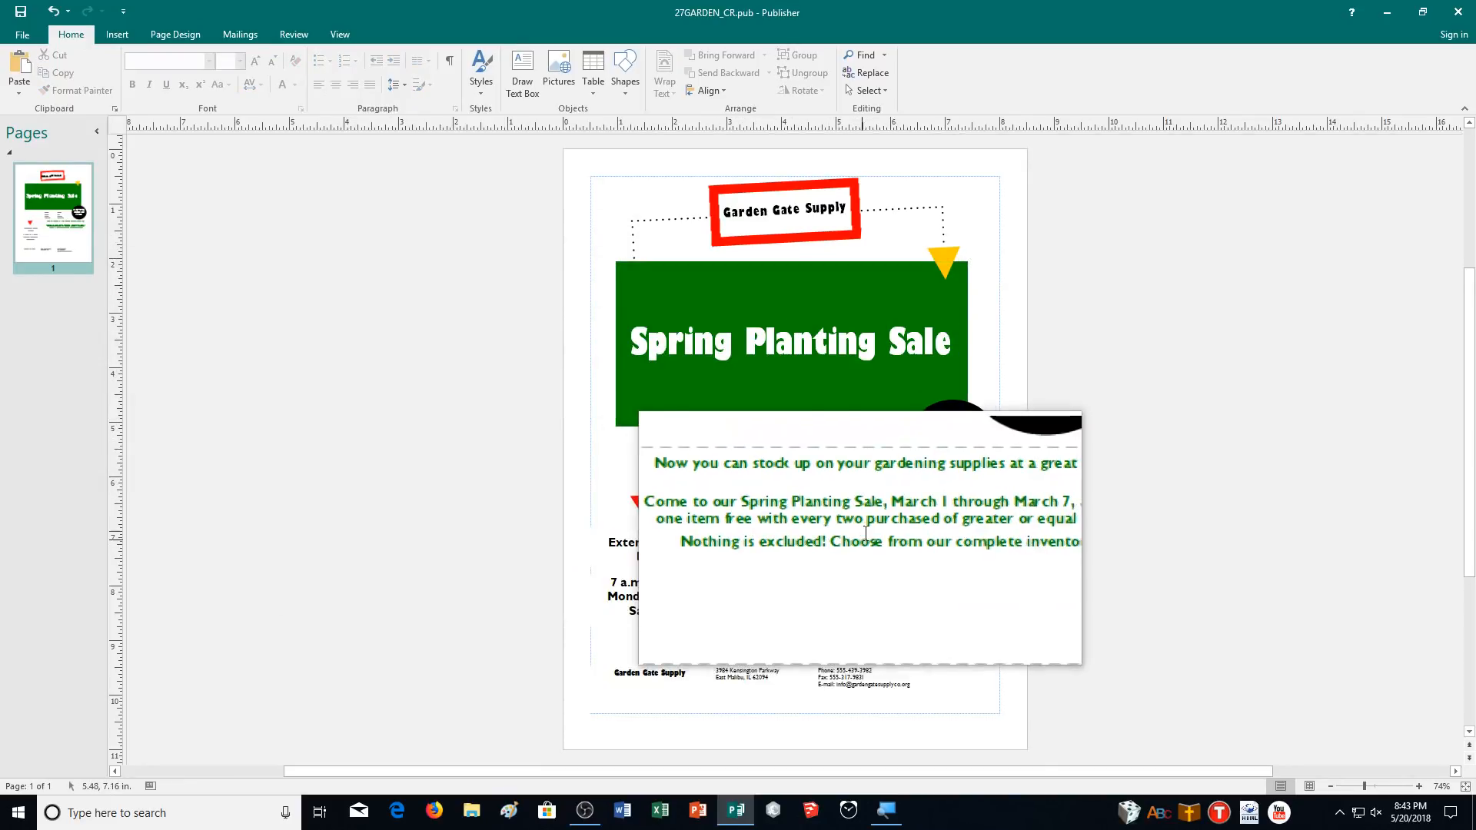
- Left-align all the green sale description text below the bulleted list and enlarge it to 14 pt
click(876, 530)
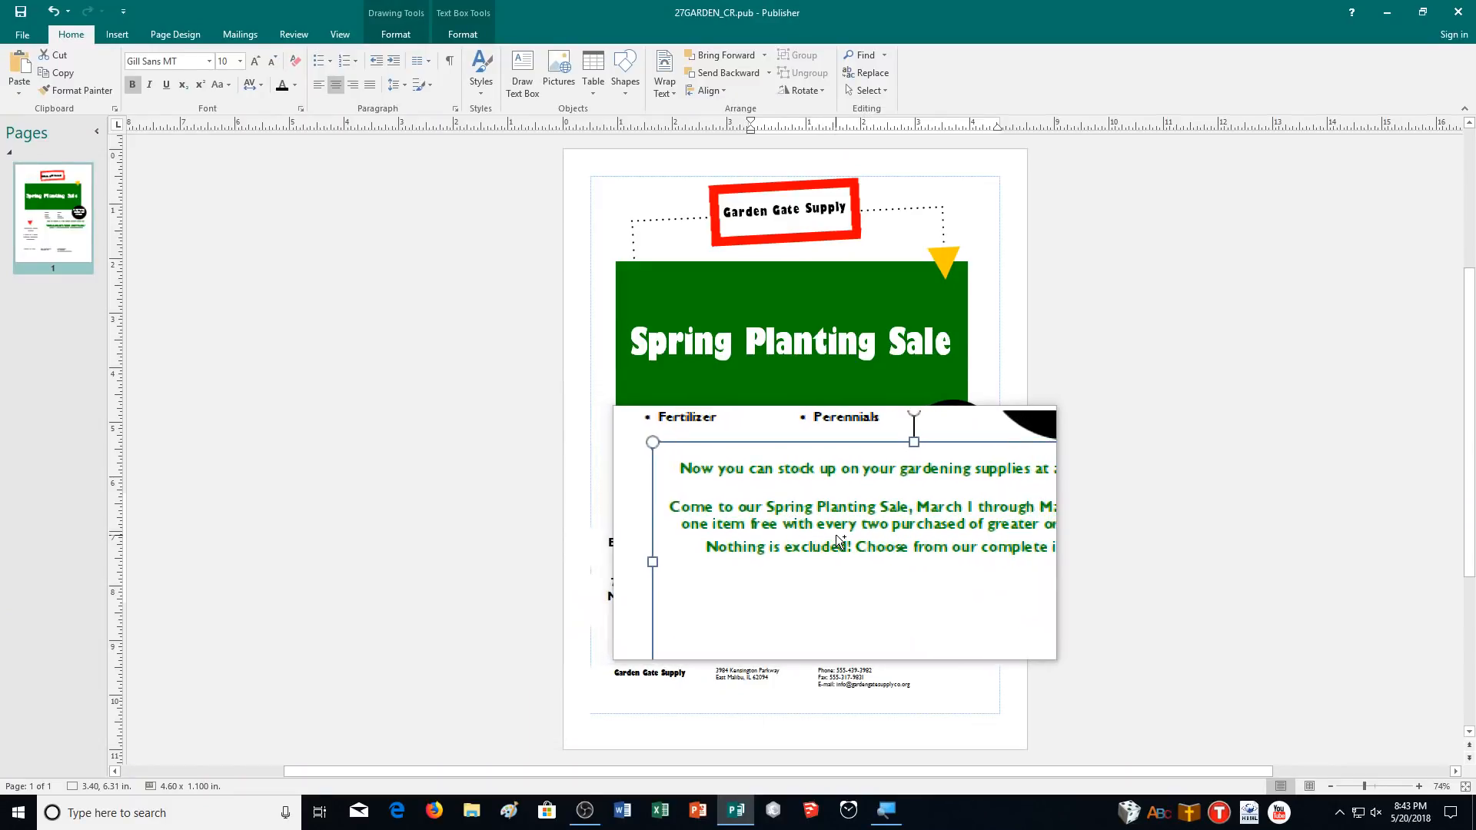
key(ctrl+a)
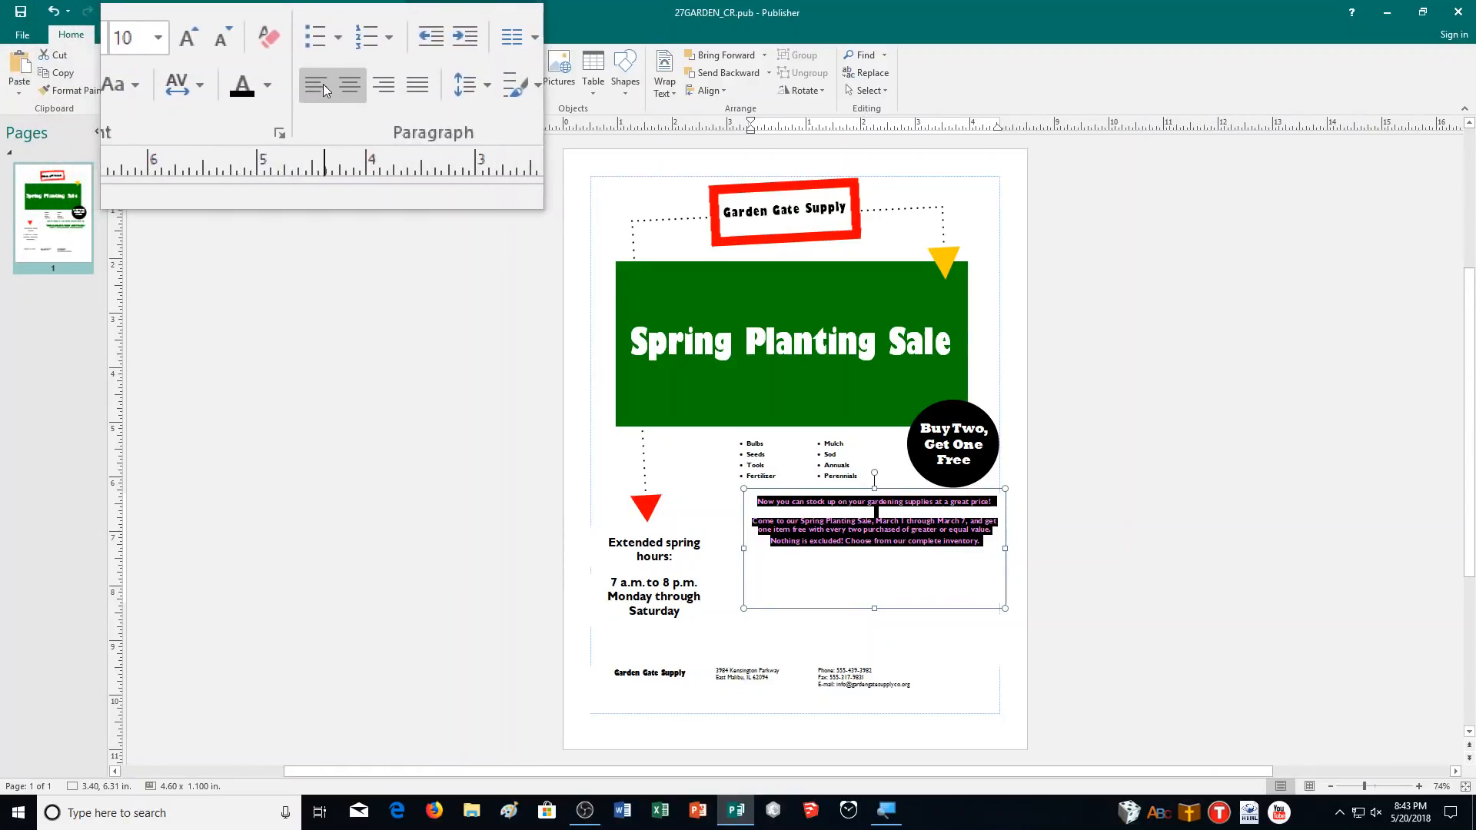
click(323, 86)
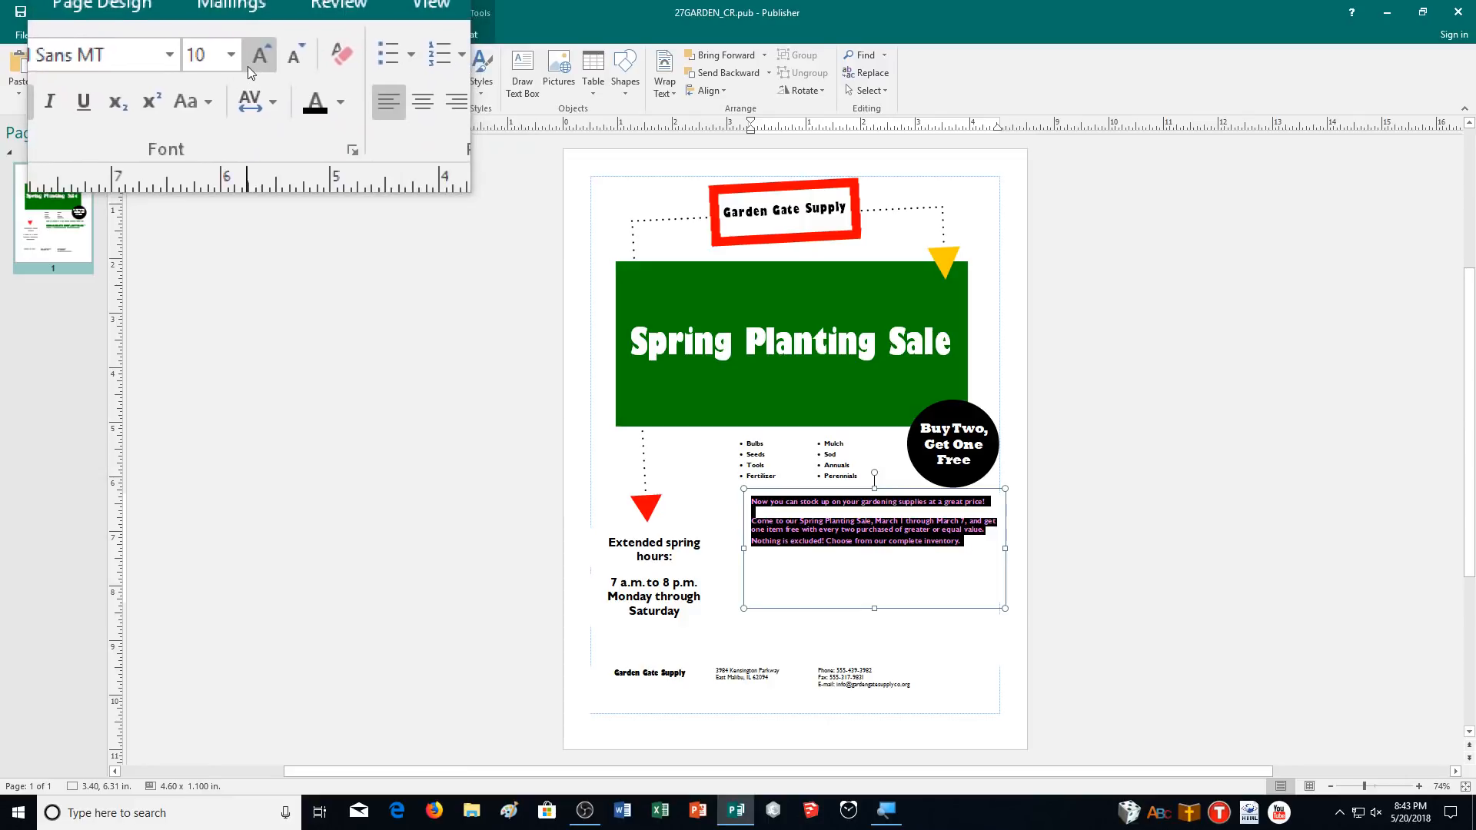
click(258, 62)
click(258, 66)
click(257, 65)
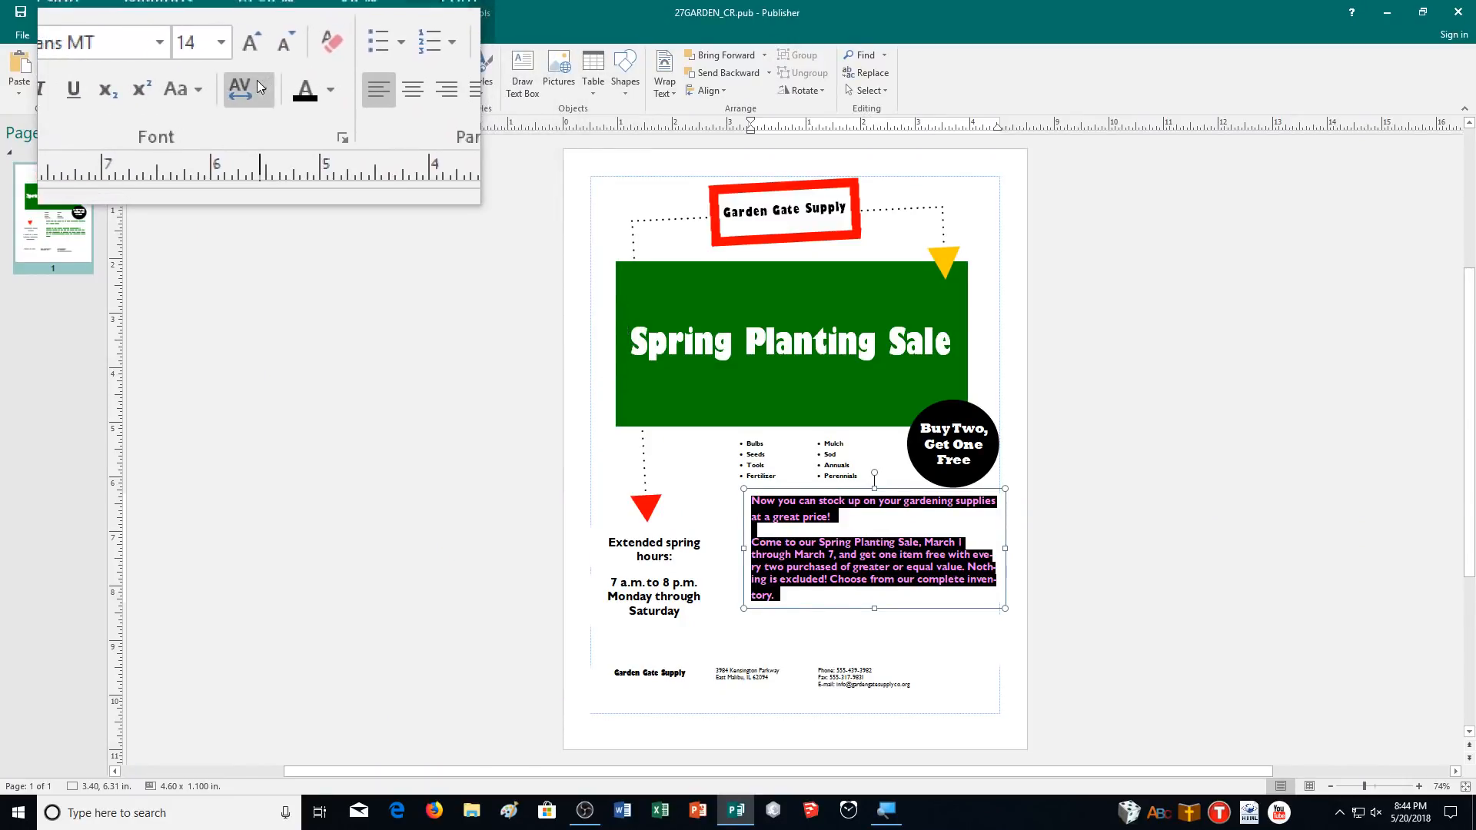
- Recolor the selected sale description text with the medium blue scheme shade and remove its bold formatting
click(293, 87)
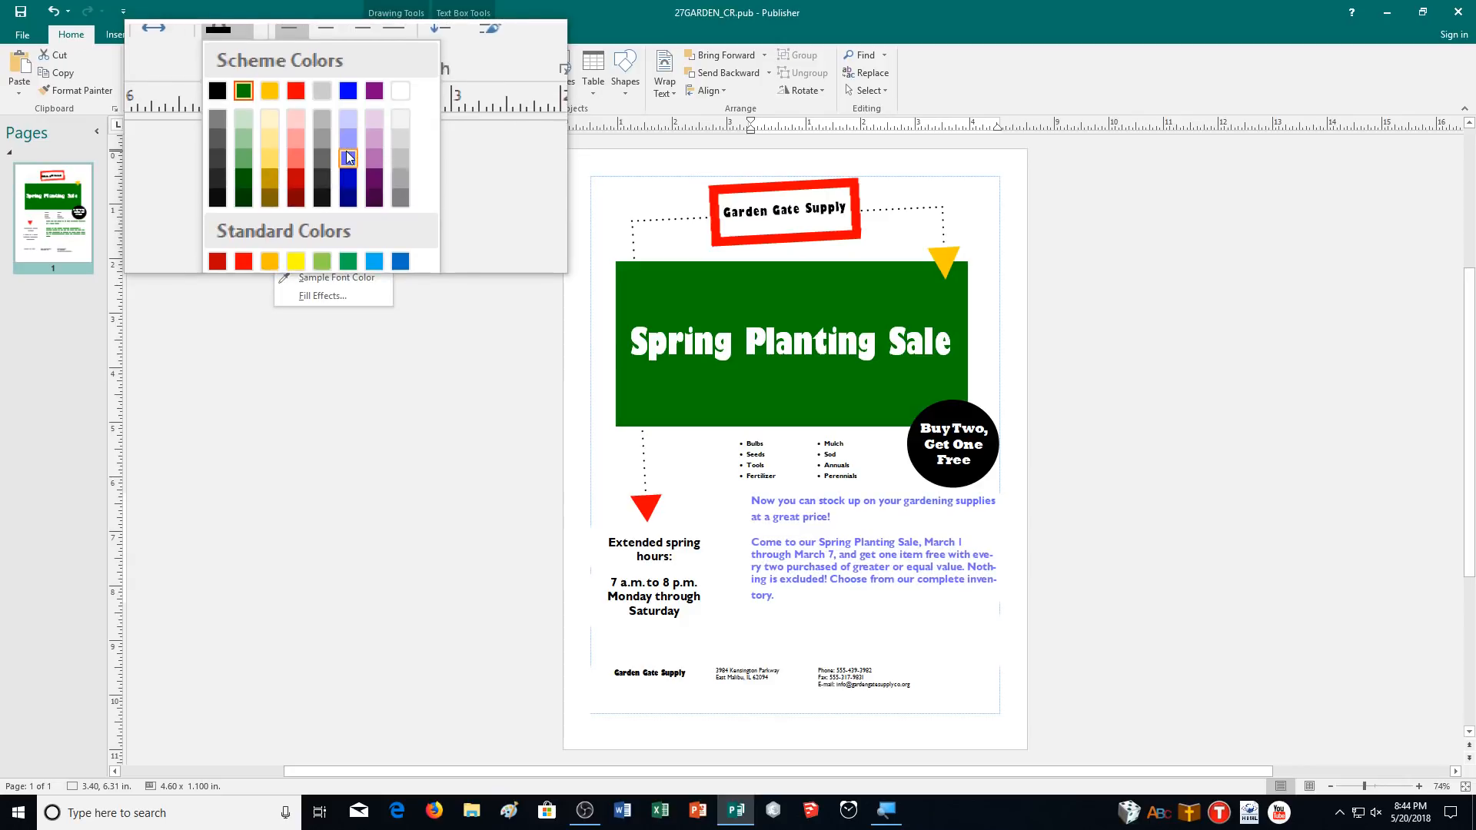
click(346, 150)
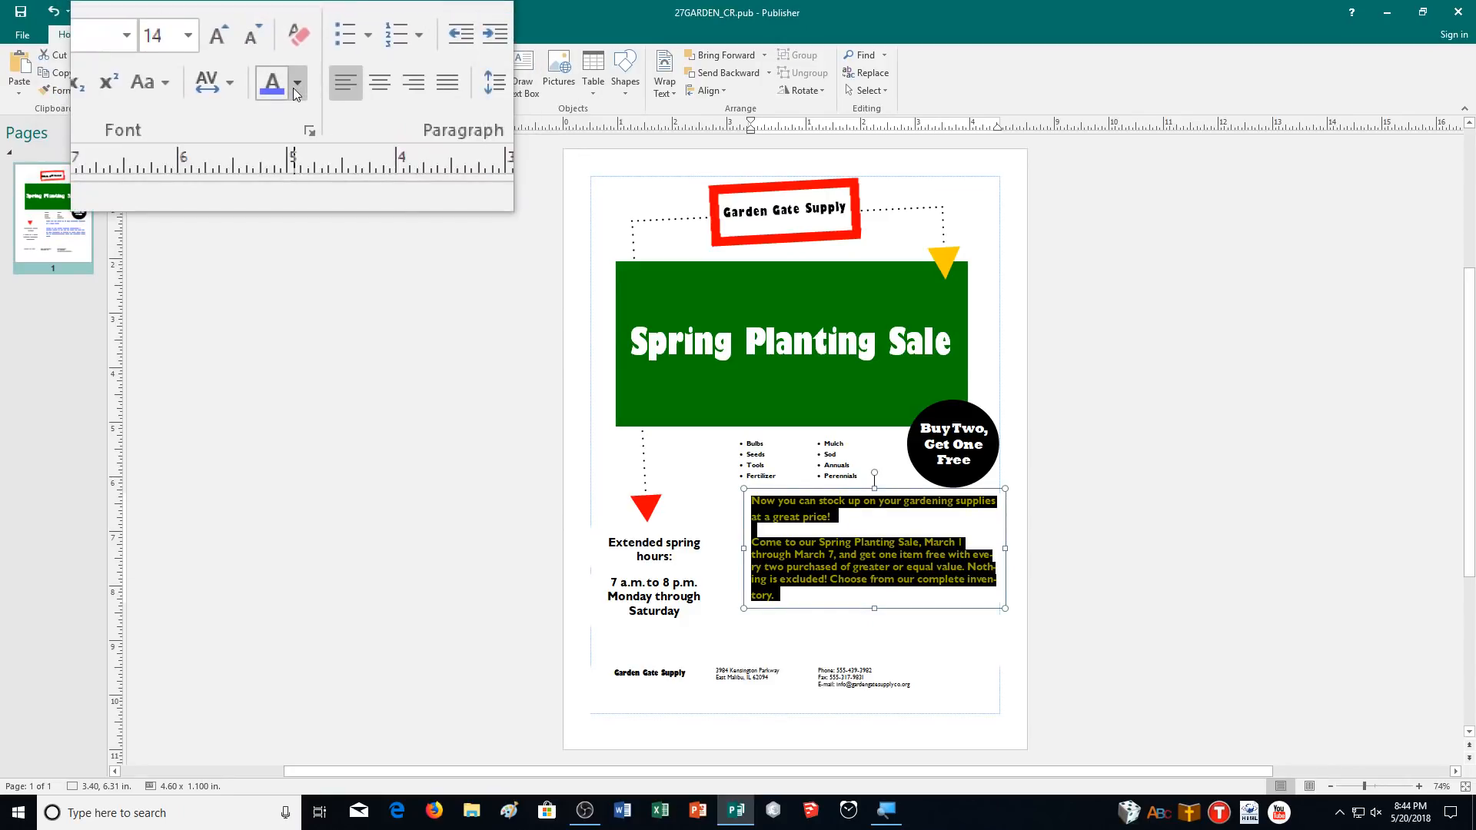
click(294, 86)
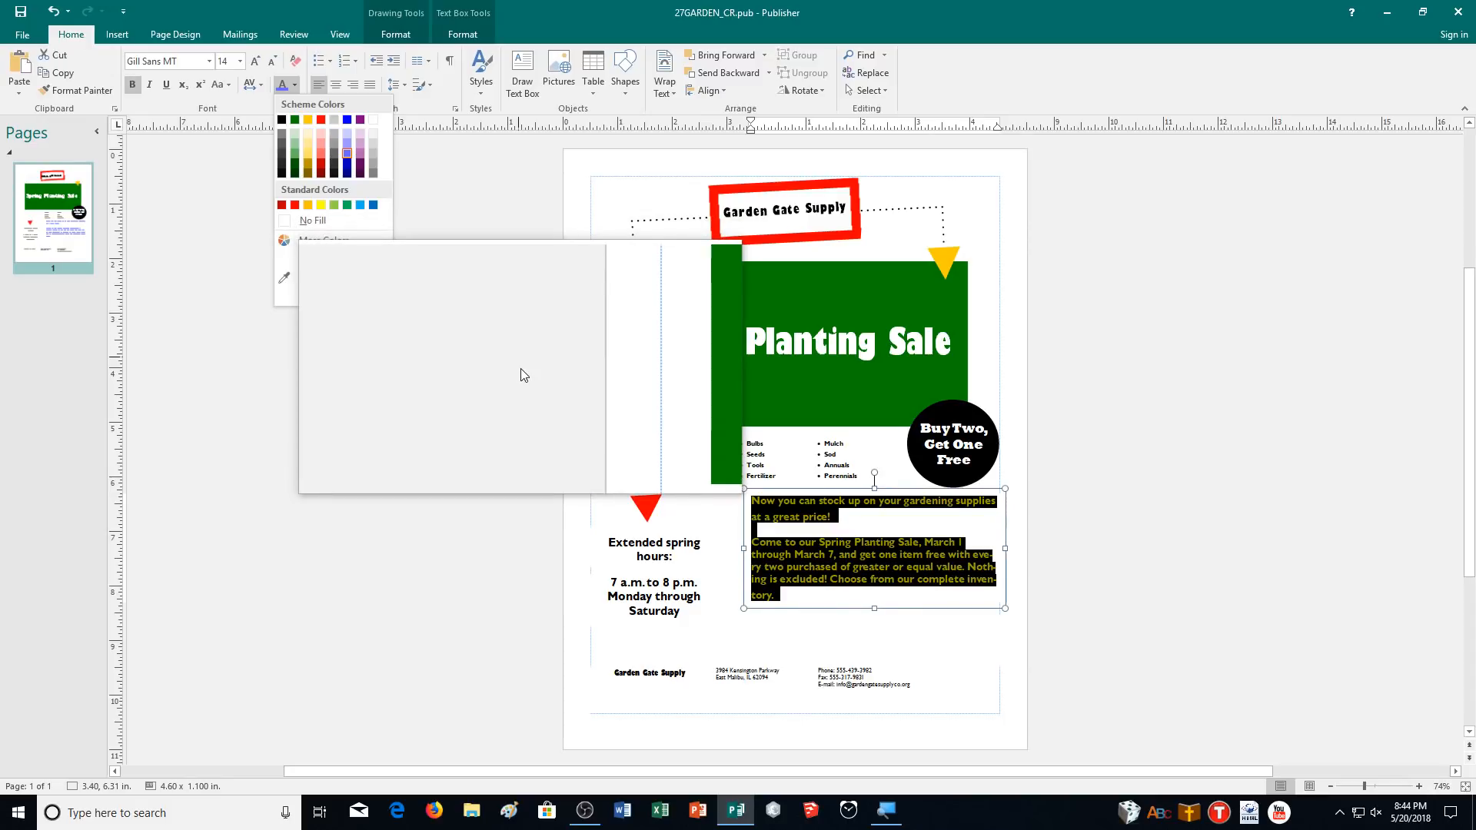
click(136, 93)
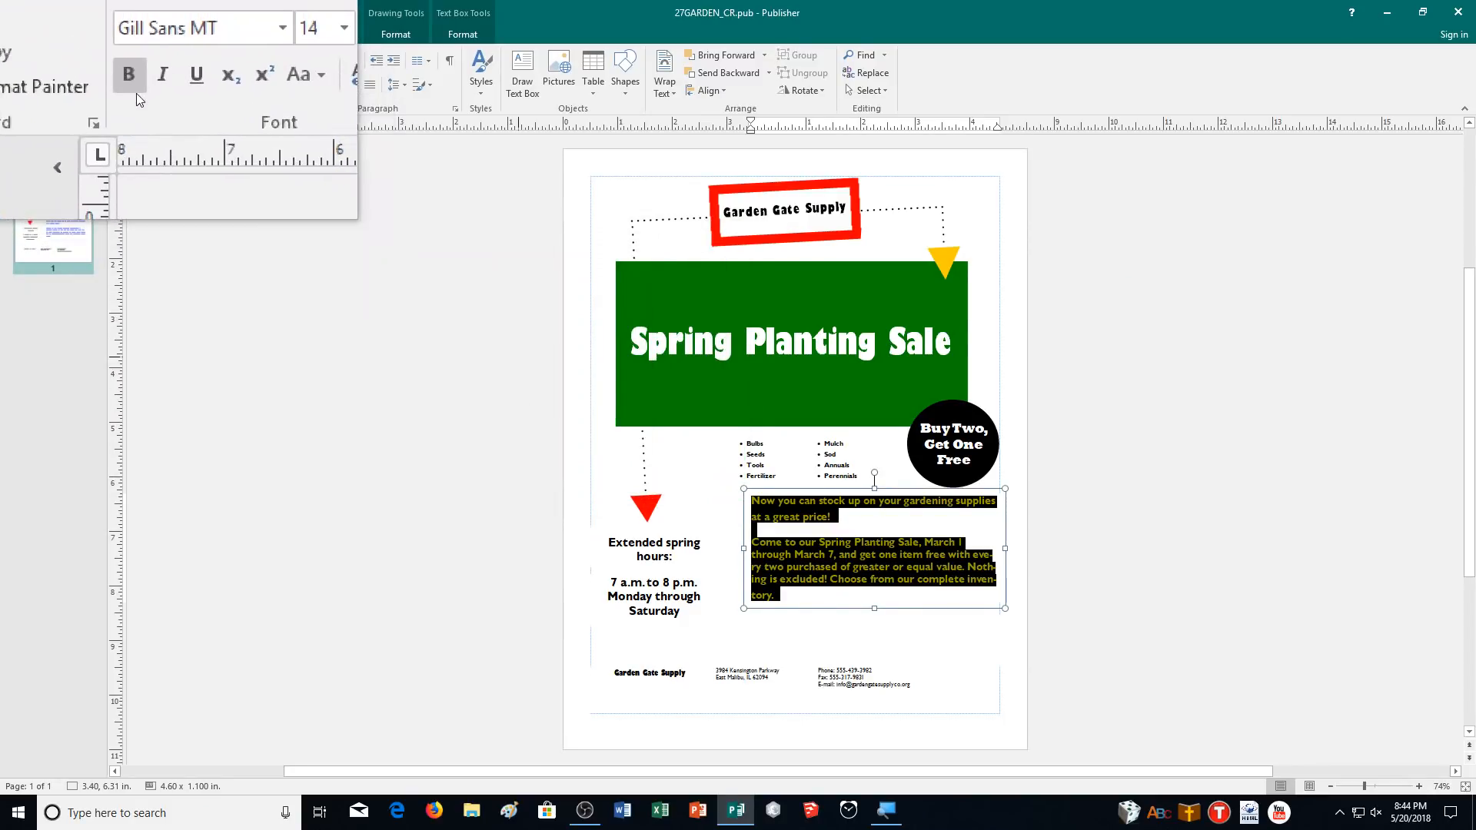
click(136, 92)
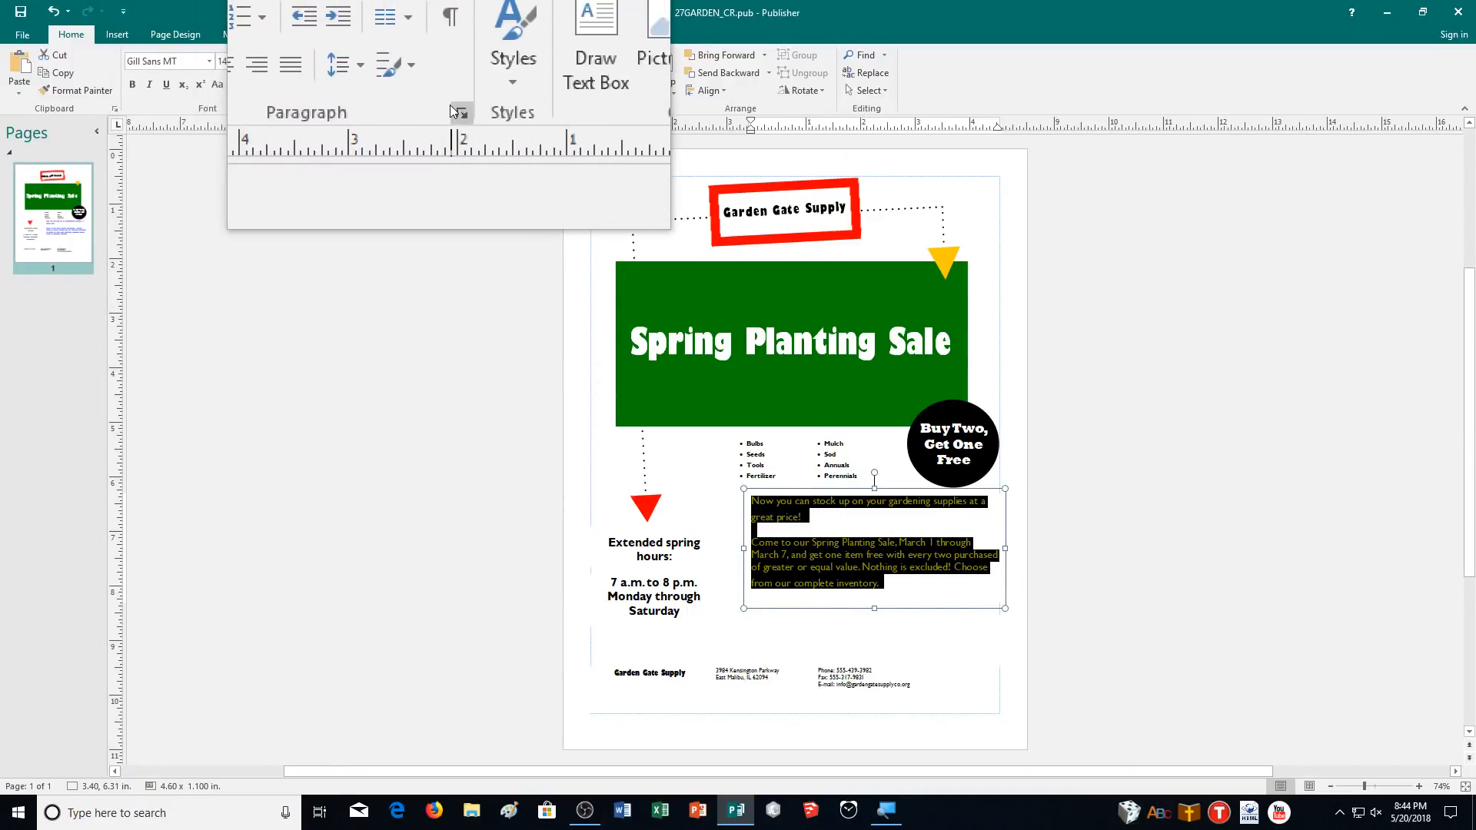
- Set the spacing between lines of the sale description text to 1.25sp
click(396, 92)
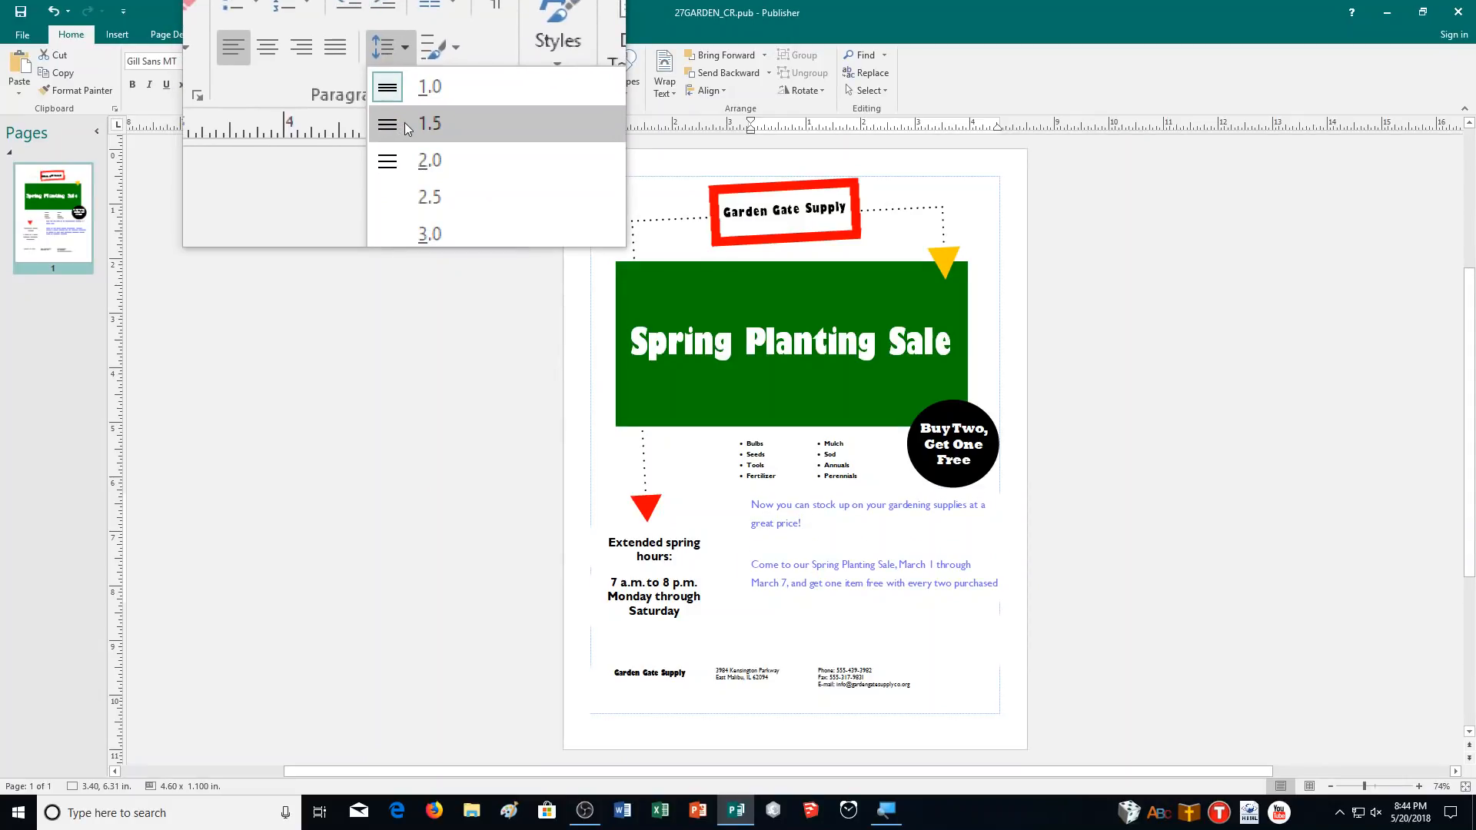
click(431, 233)
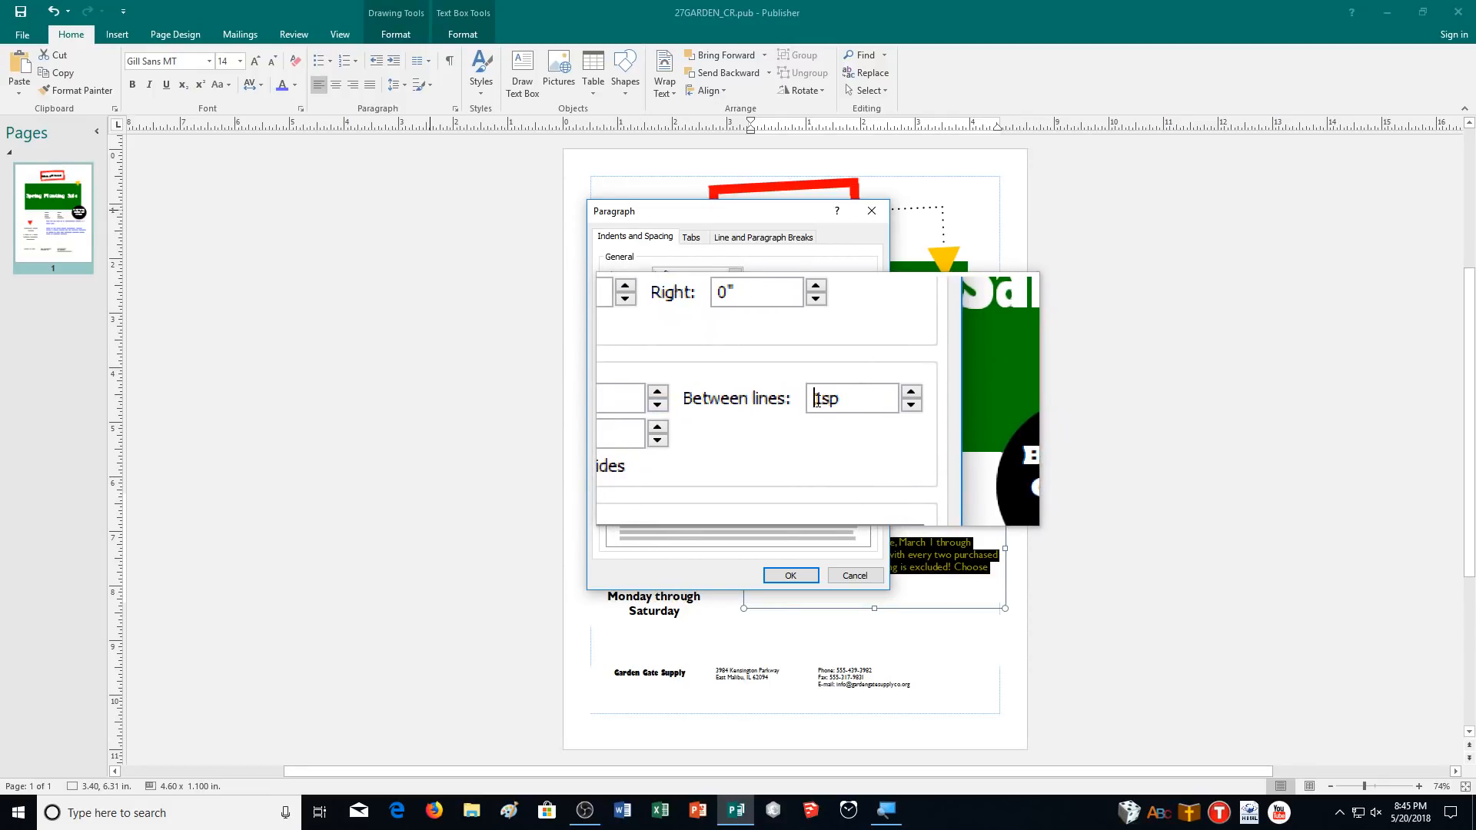
text(.5)
text(25)
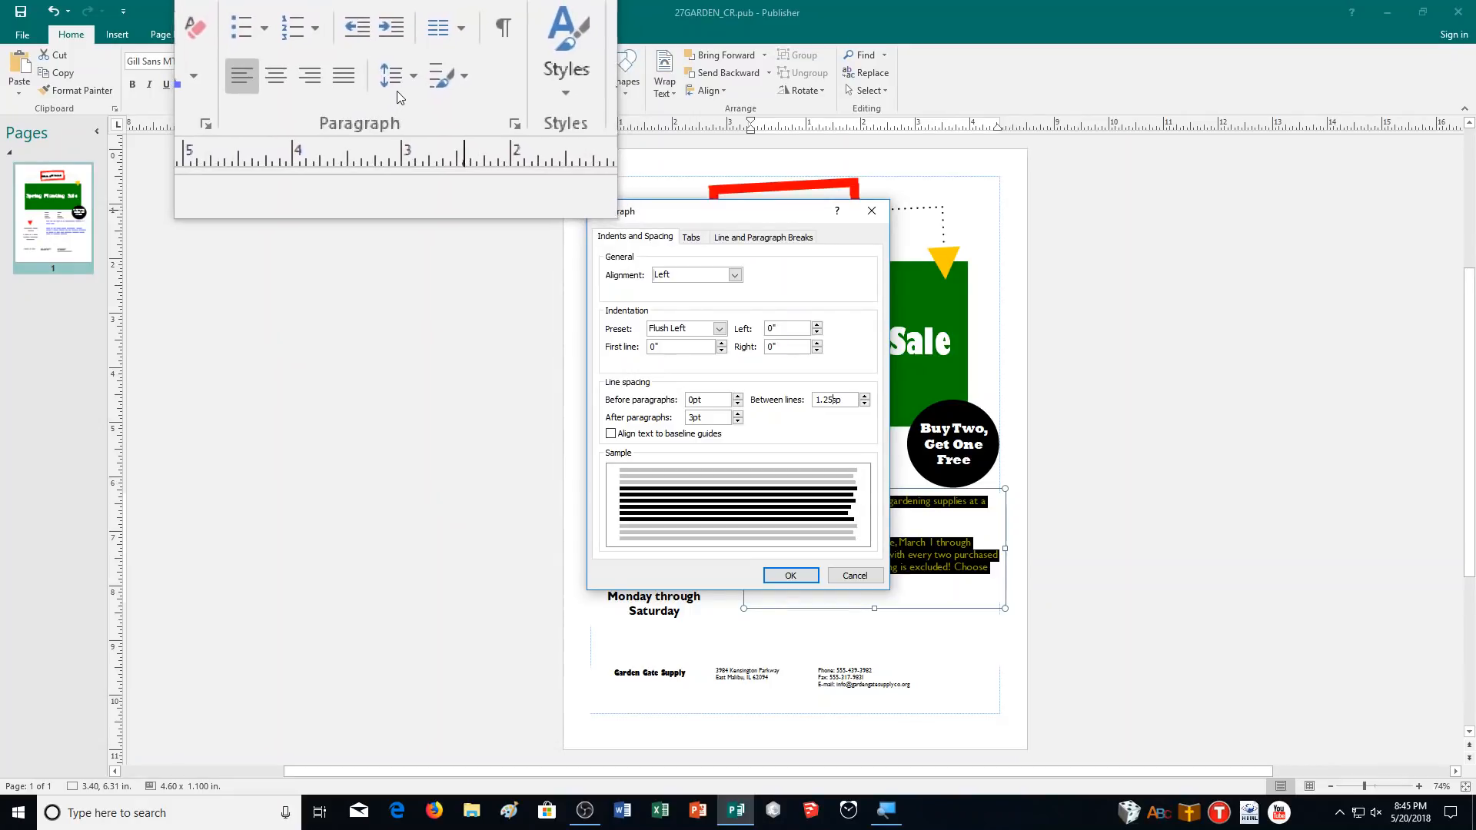
click(790, 575)
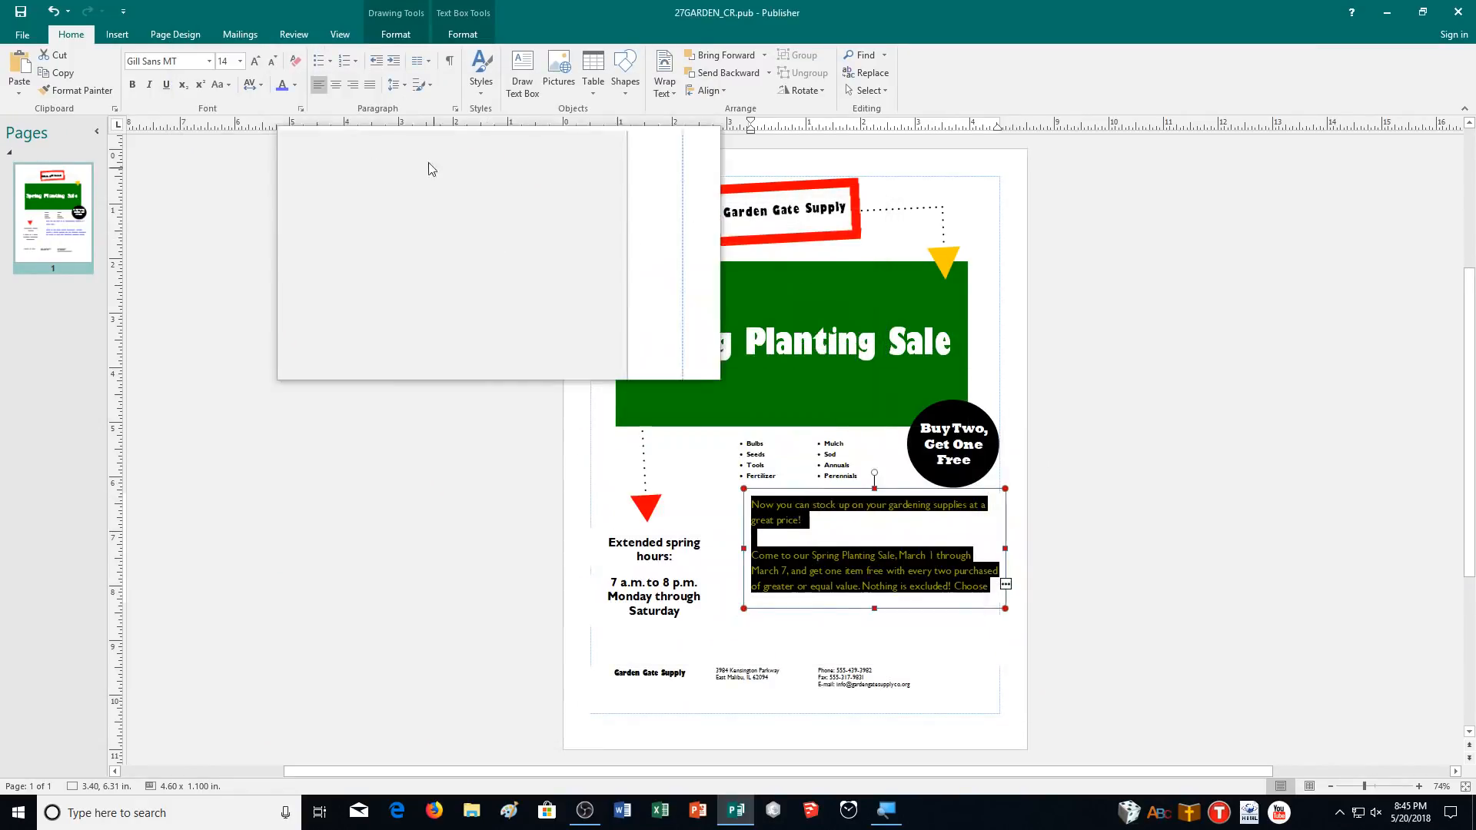
click(406, 85)
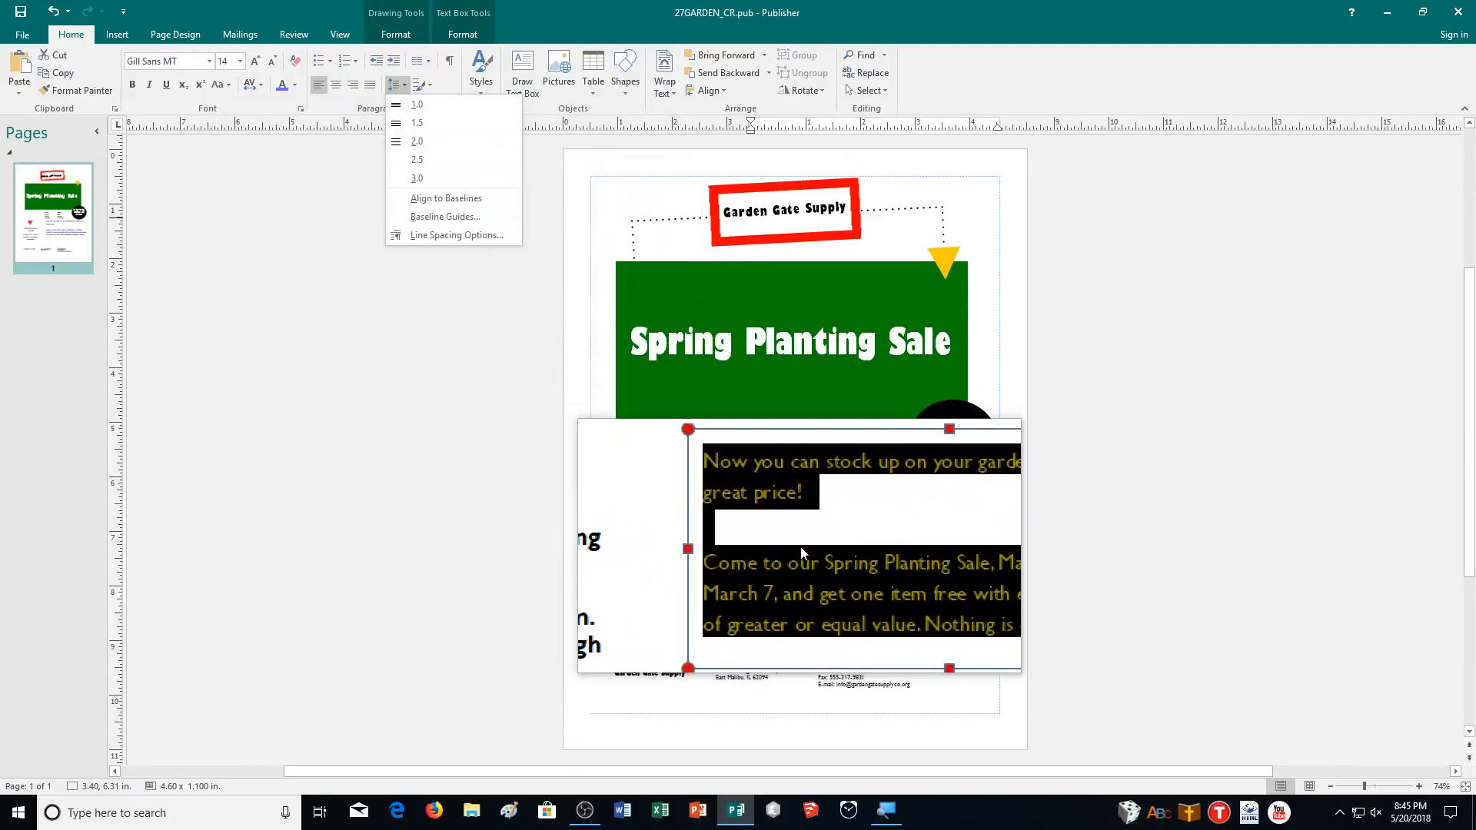
key(Escape)
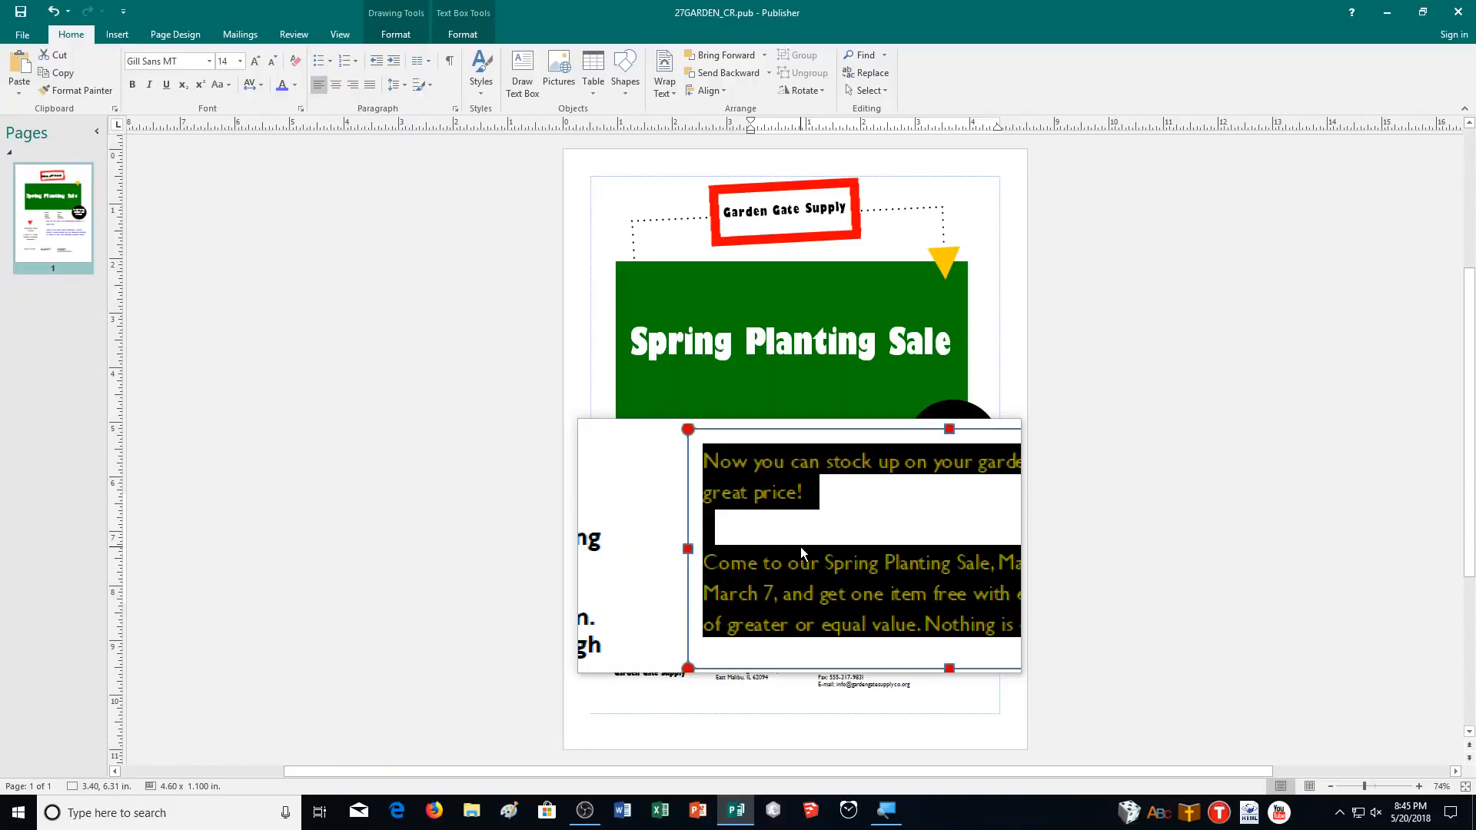
- Select the empty text box directly below the sale description by its border
click(800, 546)
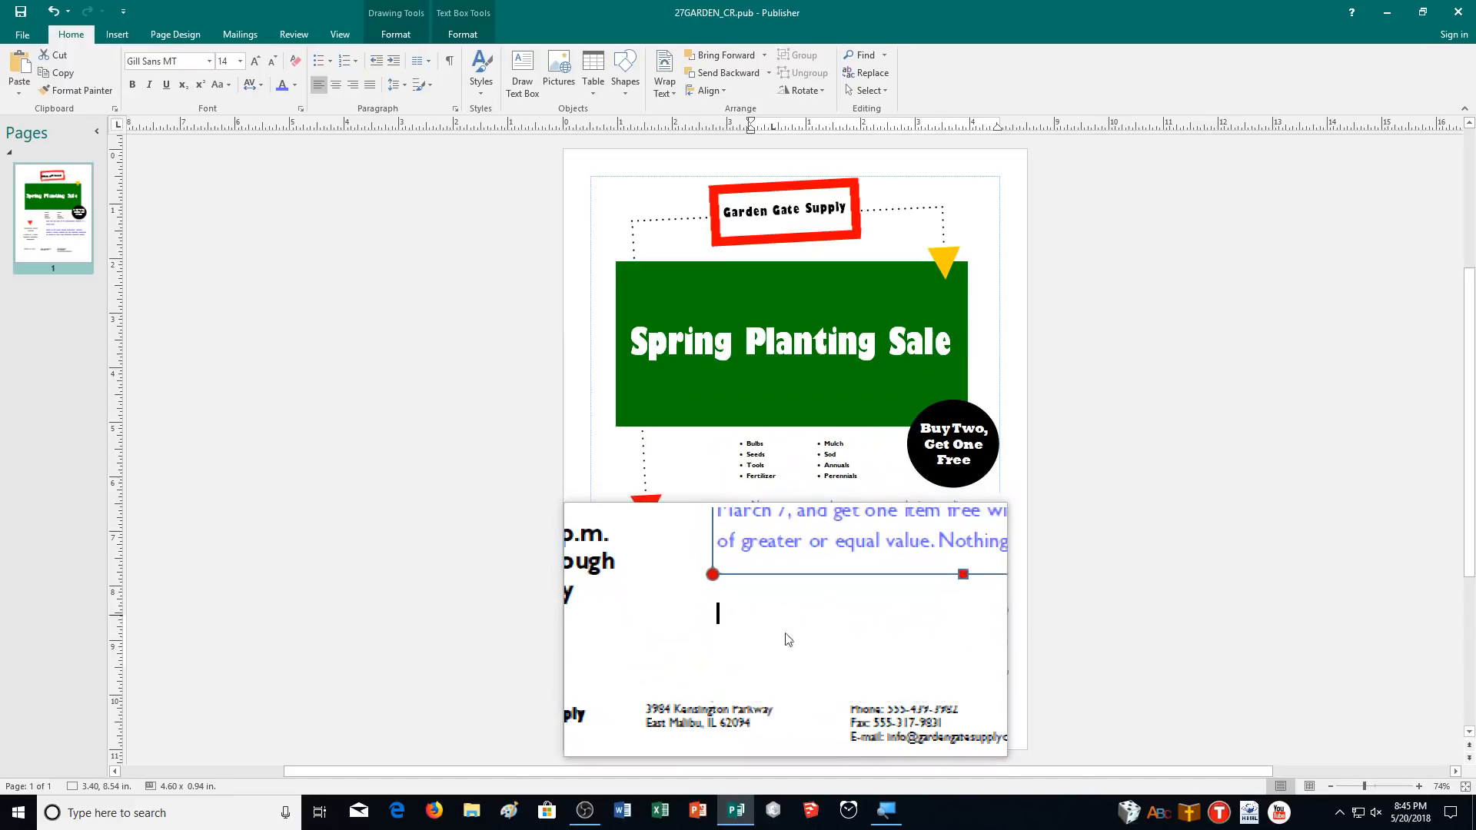
click(784, 633)
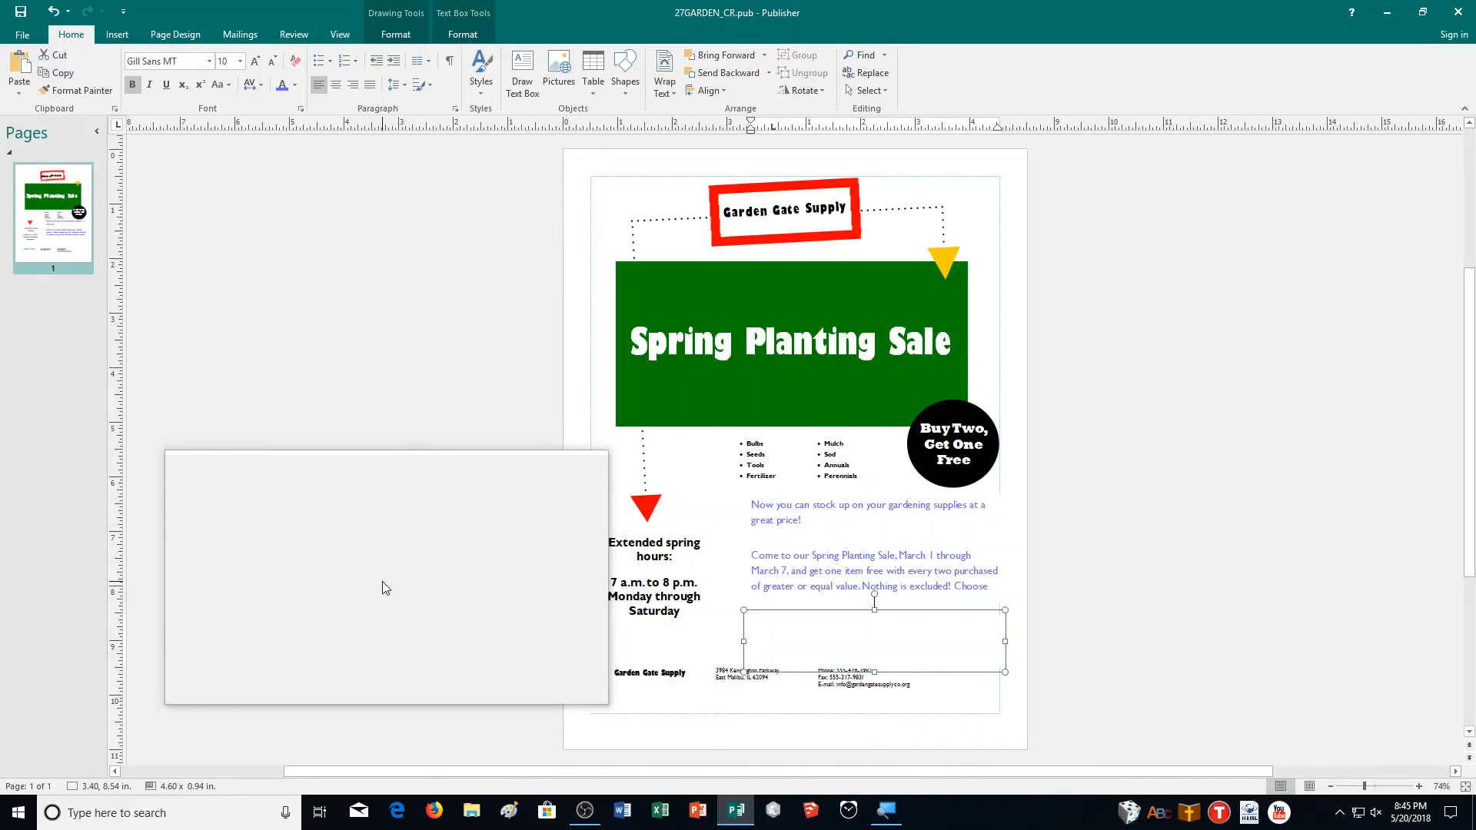
click(773, 613)
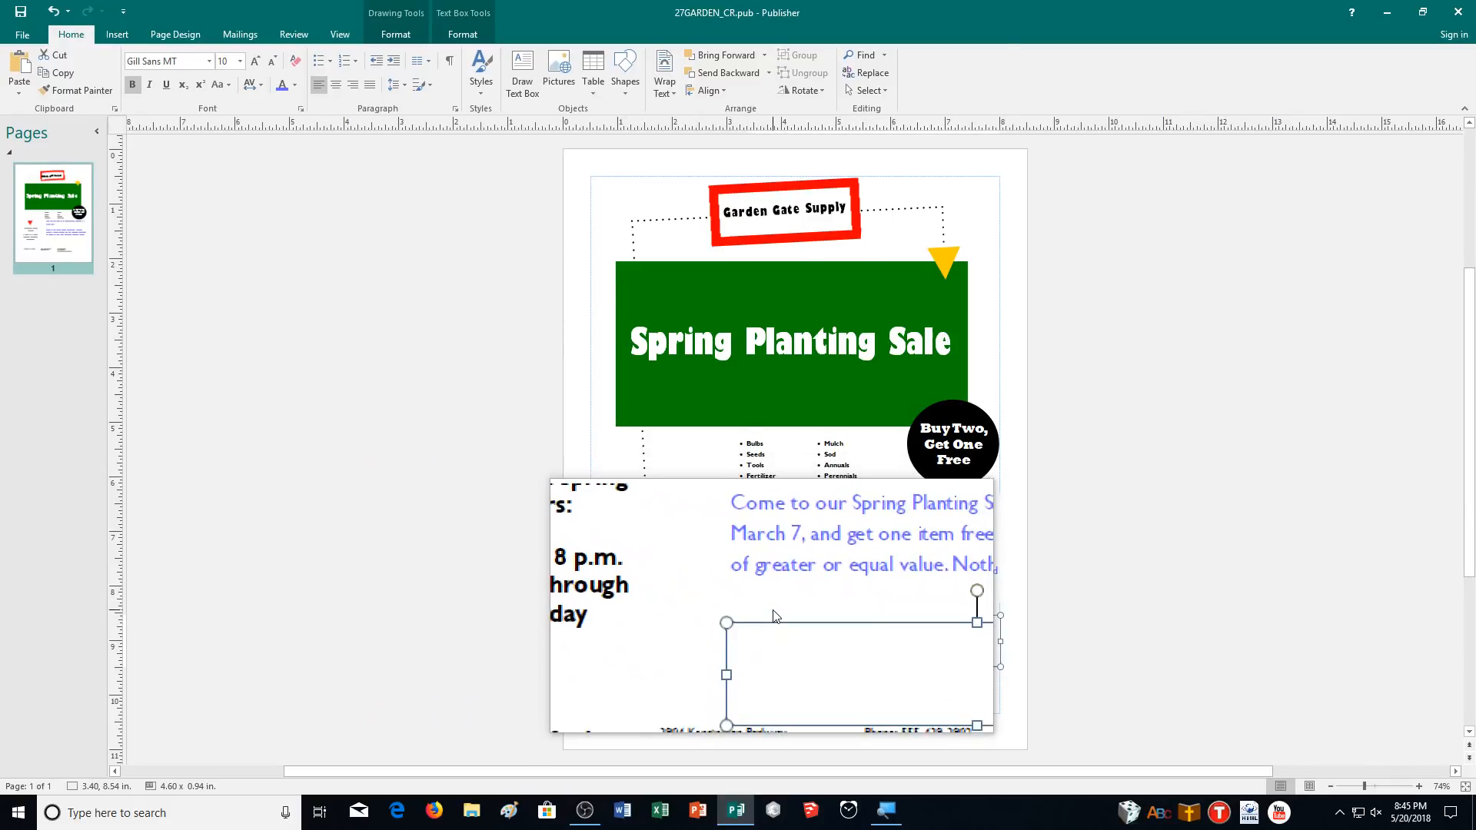
click(773, 615)
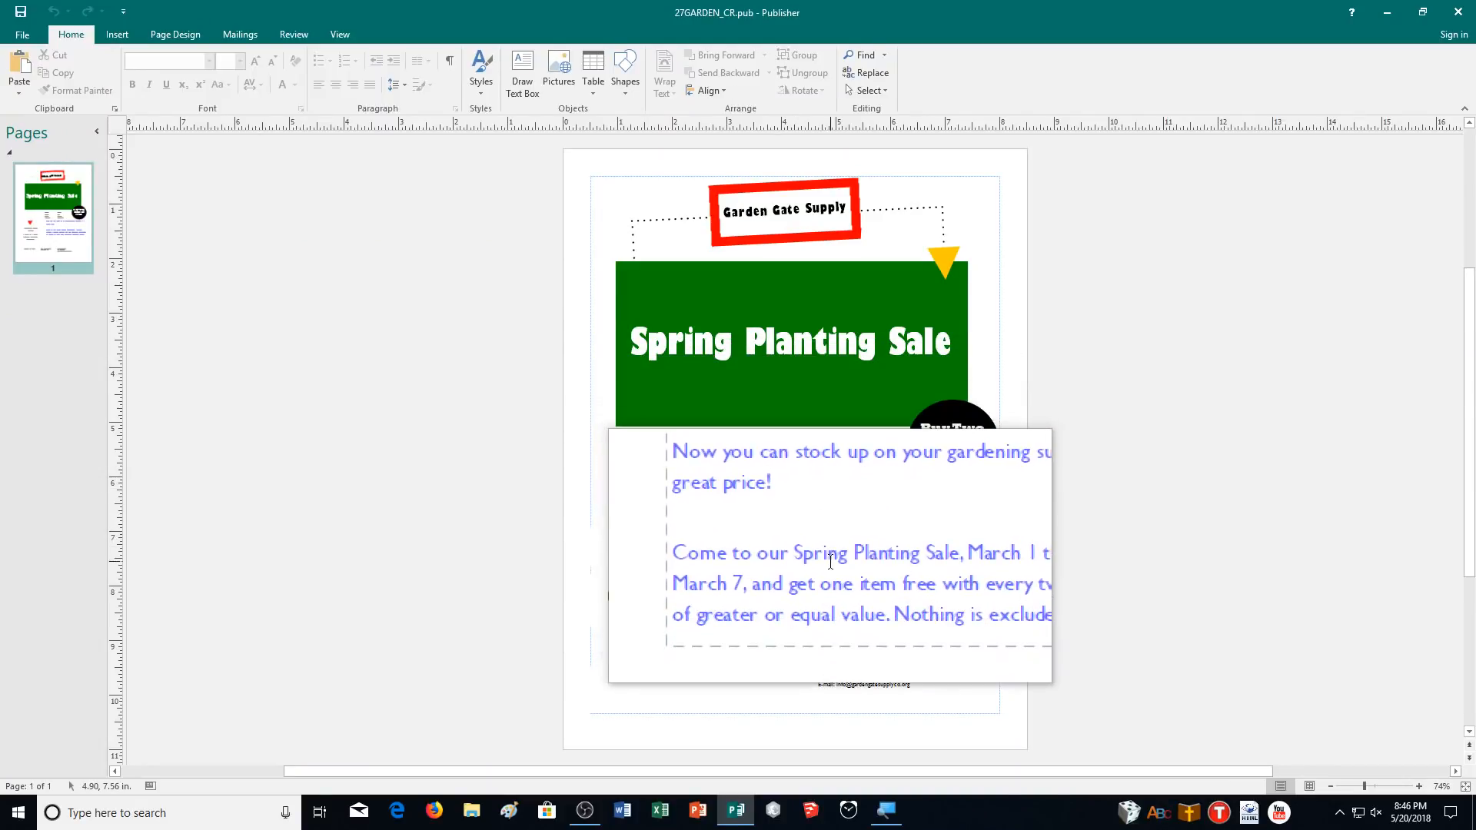
- Move the bulleted product list to about 3.38, 8.36 in. and the sale description up under the green banner at about 3.21, 5.21 in
click(758, 438)
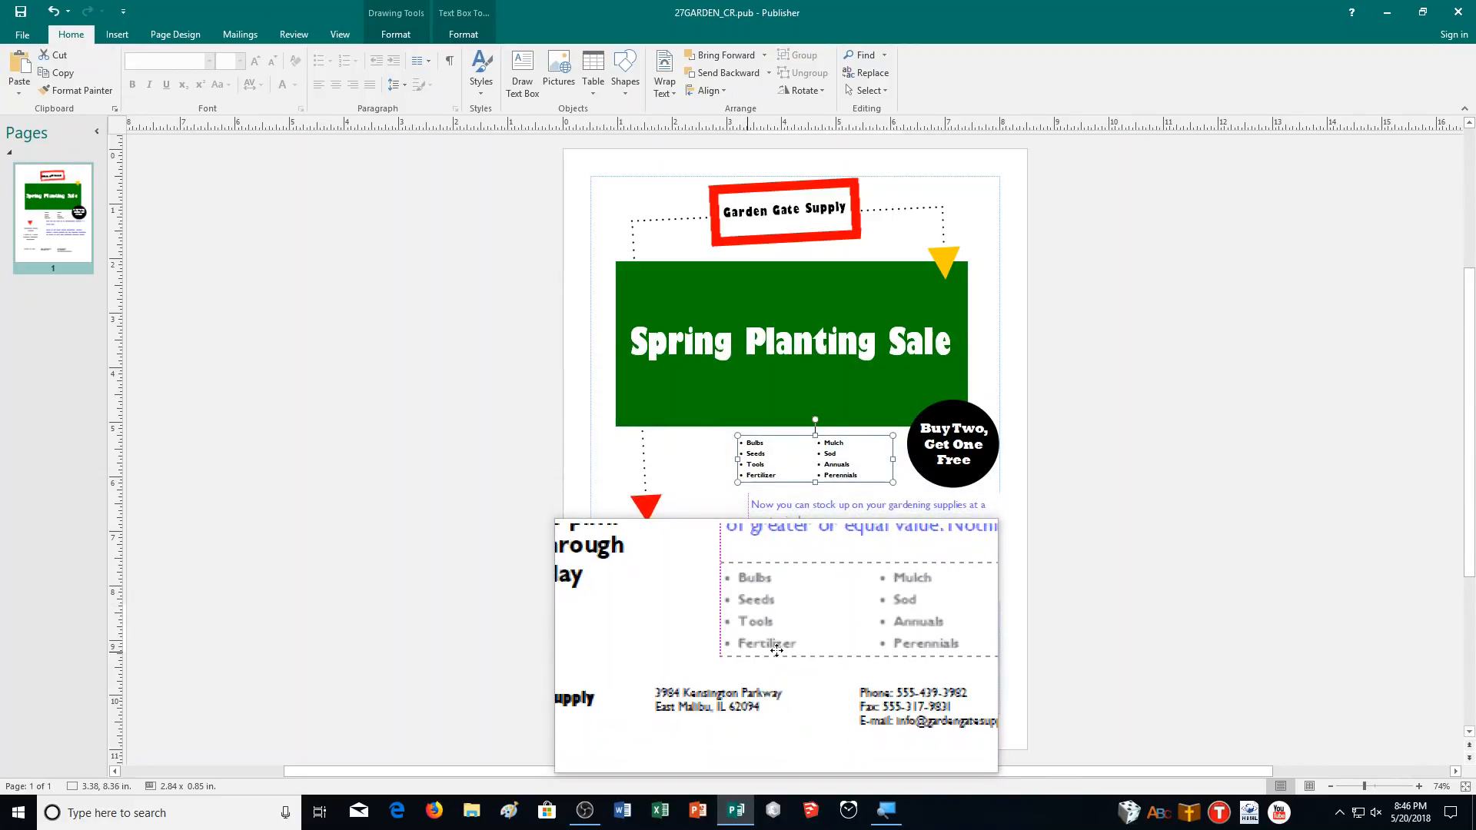
click(825, 494)
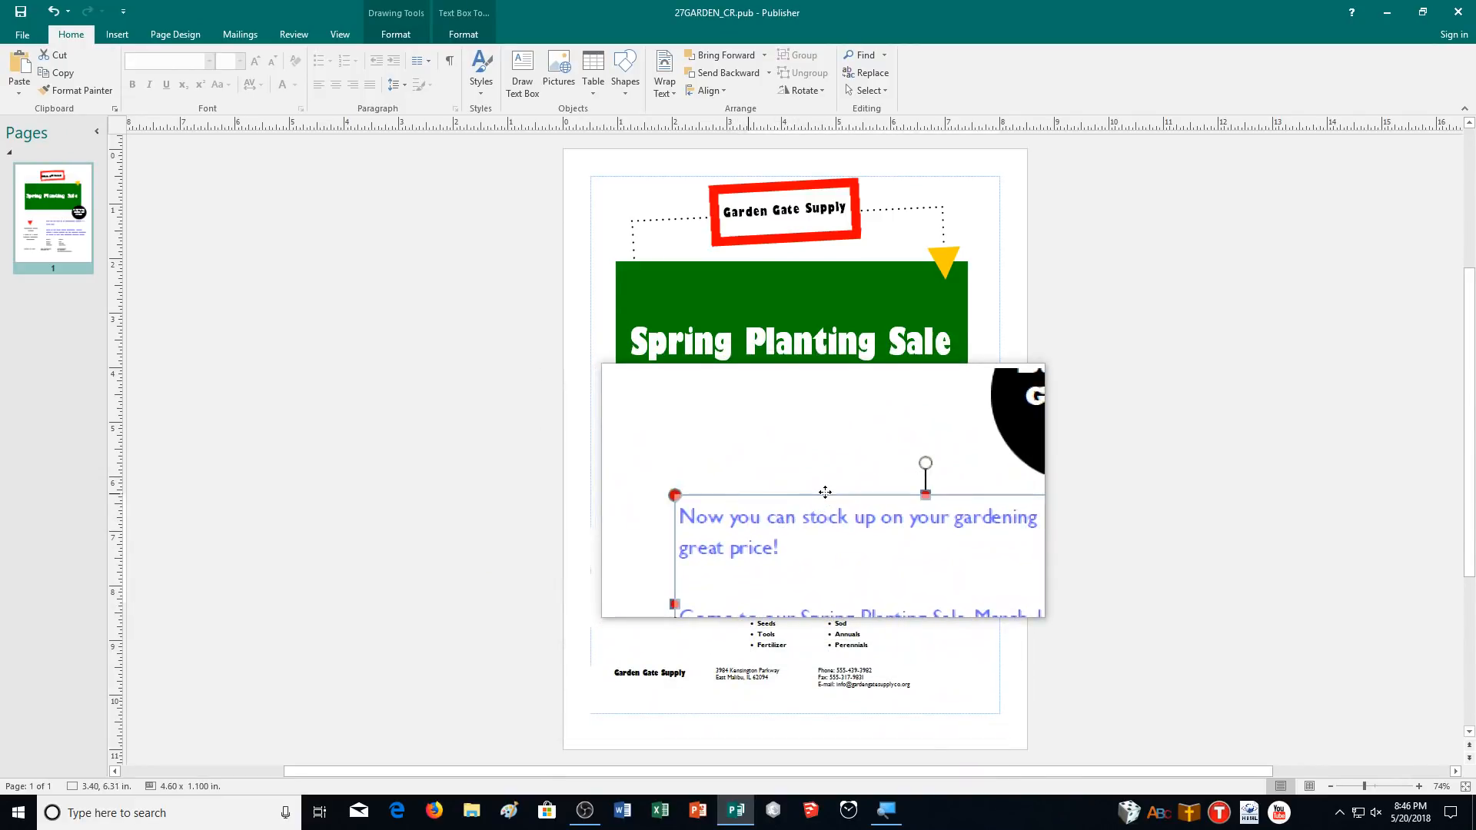
drag(803, 418, 815, 431)
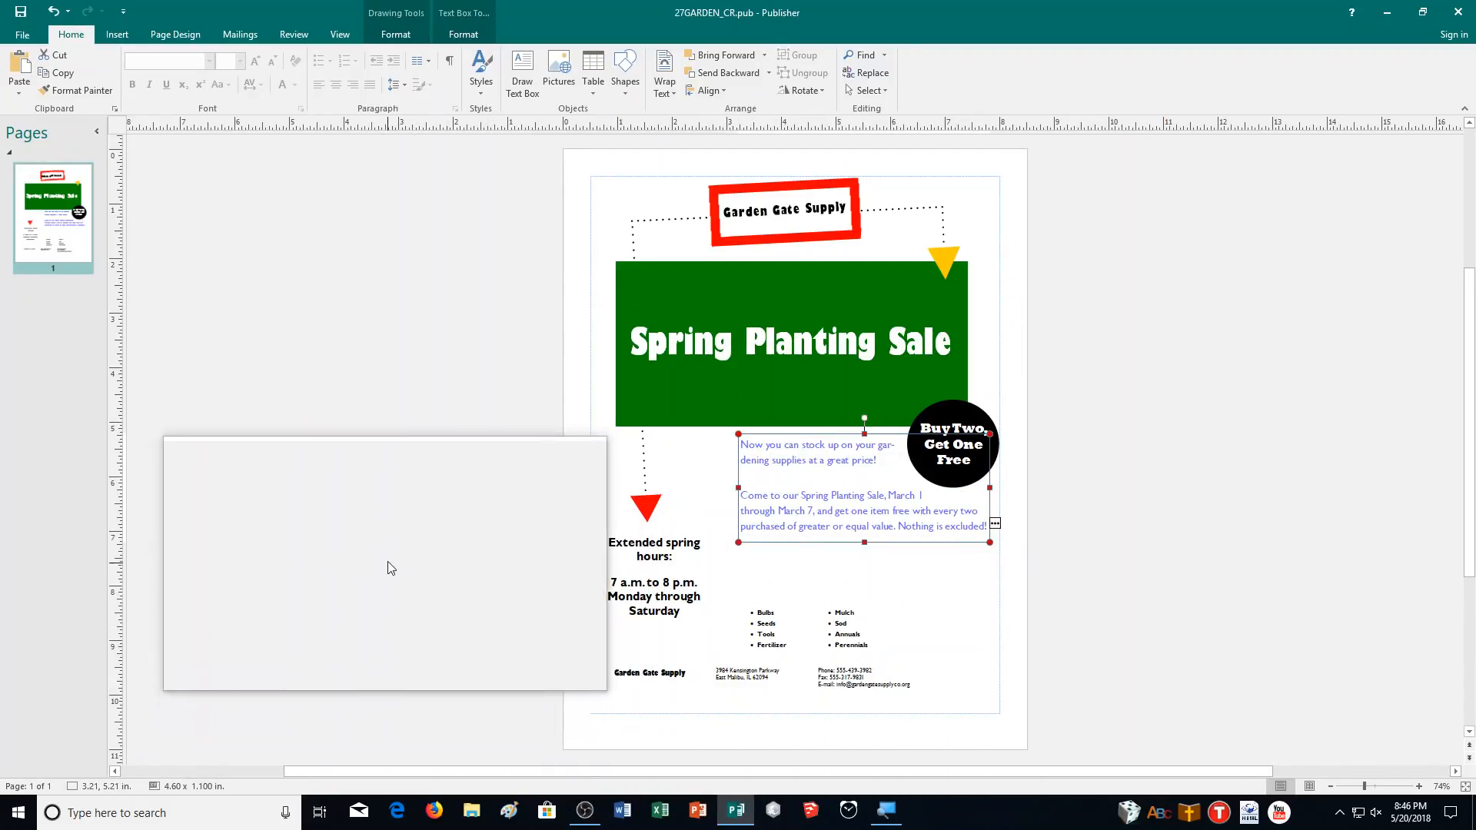